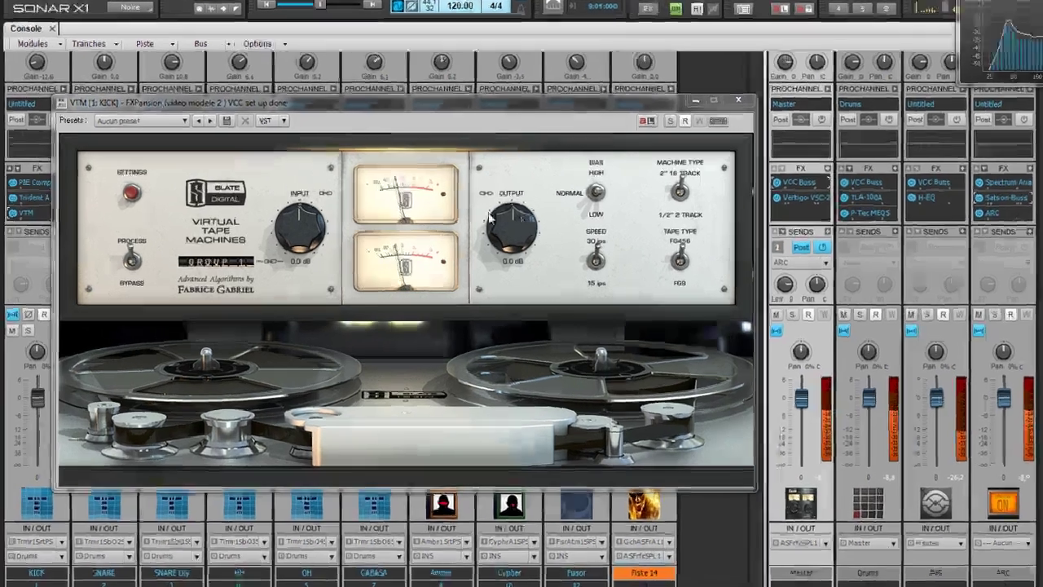
Test the tape machine's input gain at +7.6 dB with the output knob linked and unlinked, resetting it to 0 dB
{"action": "scroll", "coordinate": [244, 236], "scroll_direction": "up", "scroll_amount": 5}
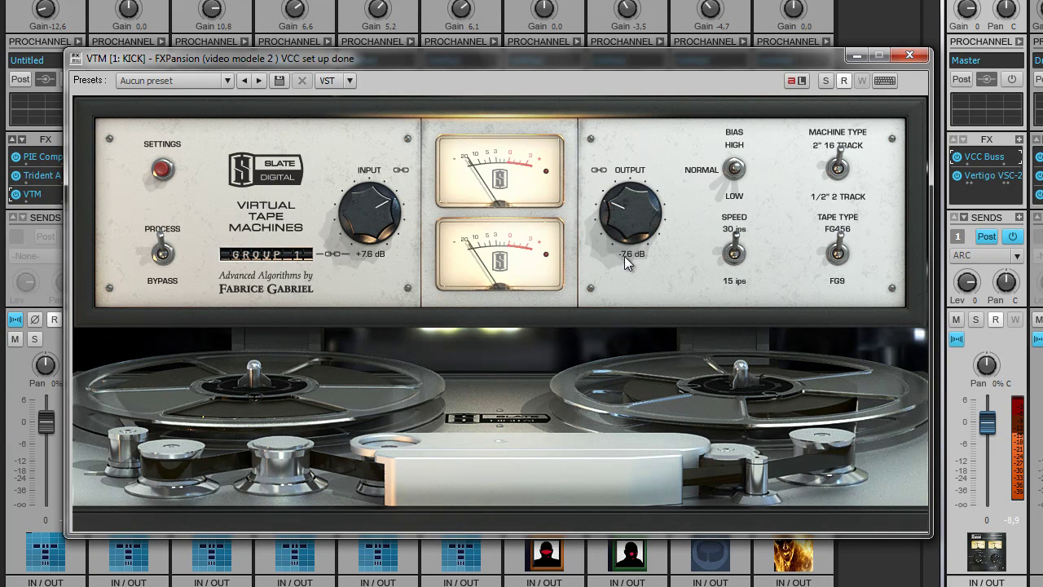
{"action": "double_click", "coordinate": [371, 224]}
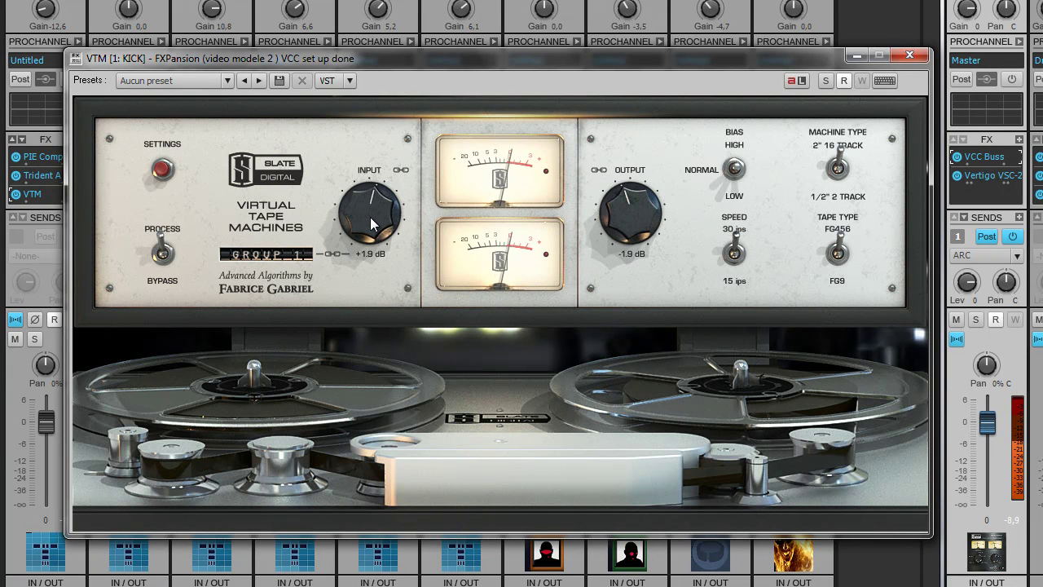
{"action": "left_click", "coordinate": [401, 171]}
{"action": "left_click_drag", "start_coordinate": [378, 222], "coordinate": [379, 216]}
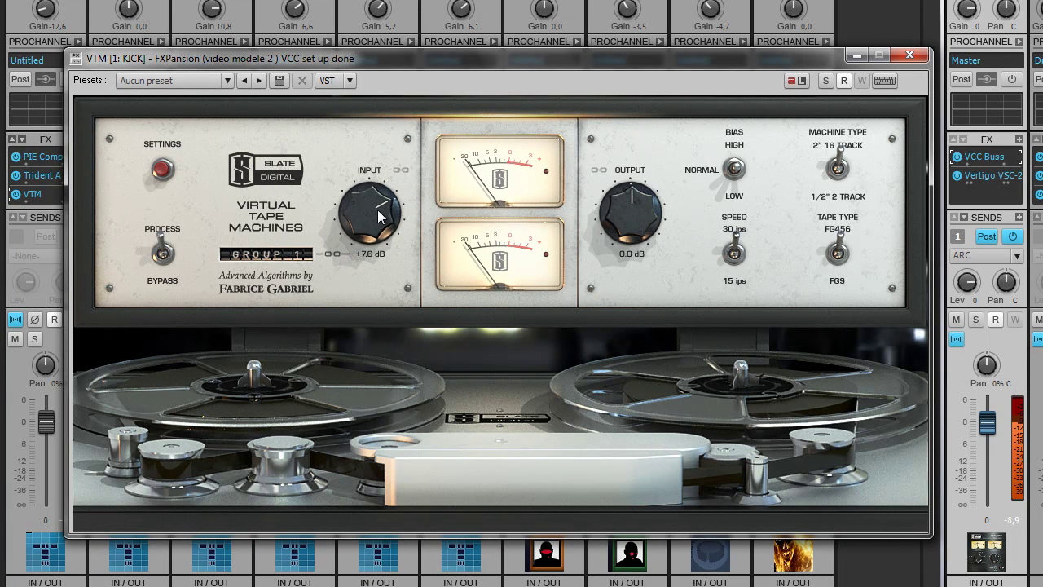
{"action": "double_click", "coordinate": [380, 217]}
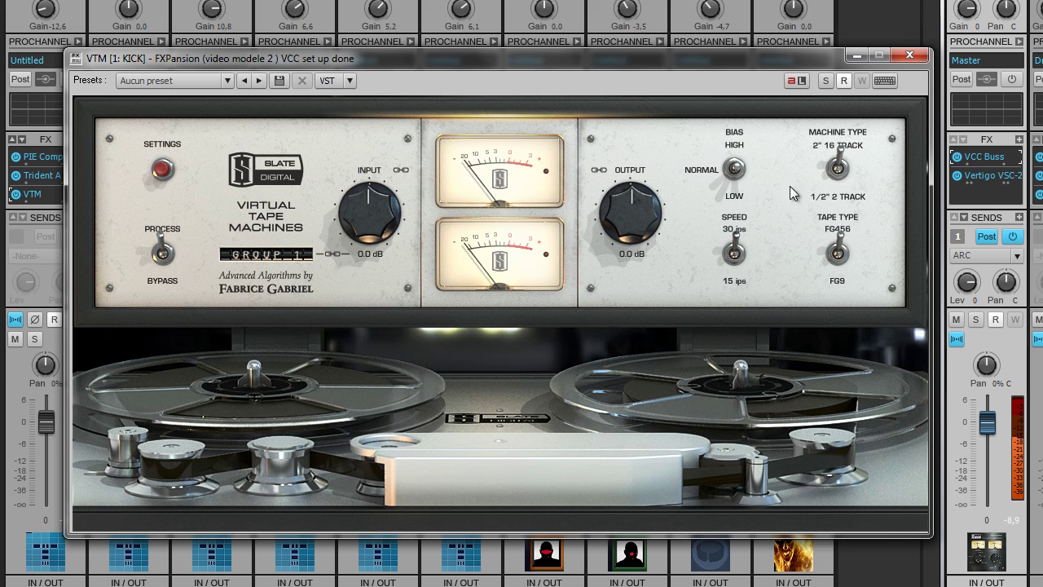
View the Master bus's VCC Buss plug-in beside the KICK tape machine, and close it
{"action": "left_click", "coordinate": [739, 238]}
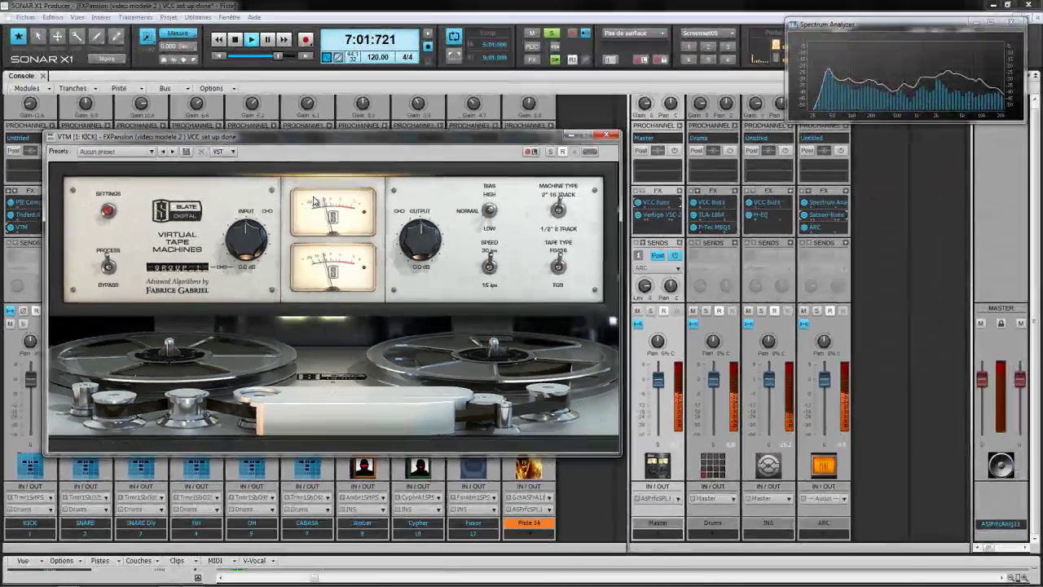
{"action": "double_click", "coordinate": [669, 203]}
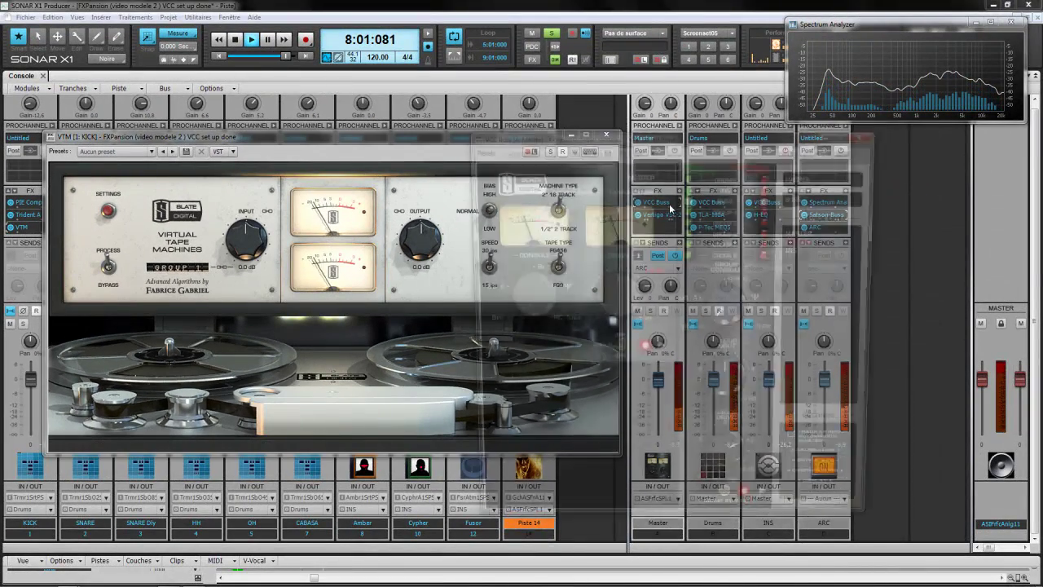
{"action": "left_click_drag", "start_coordinate": [557, 135], "coordinate": [682, 140]}
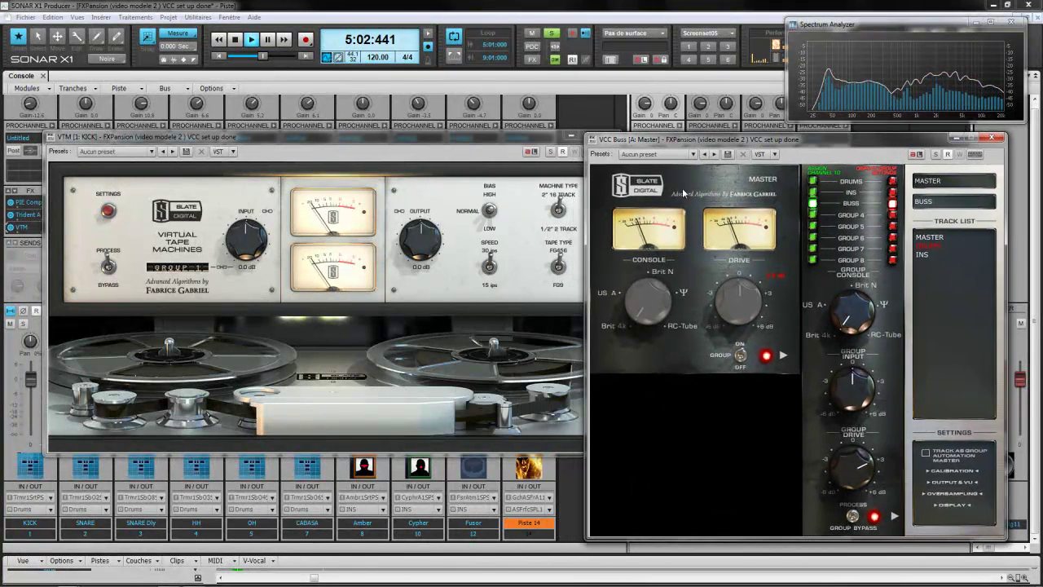
{"action": "left_click", "coordinate": [995, 140]}
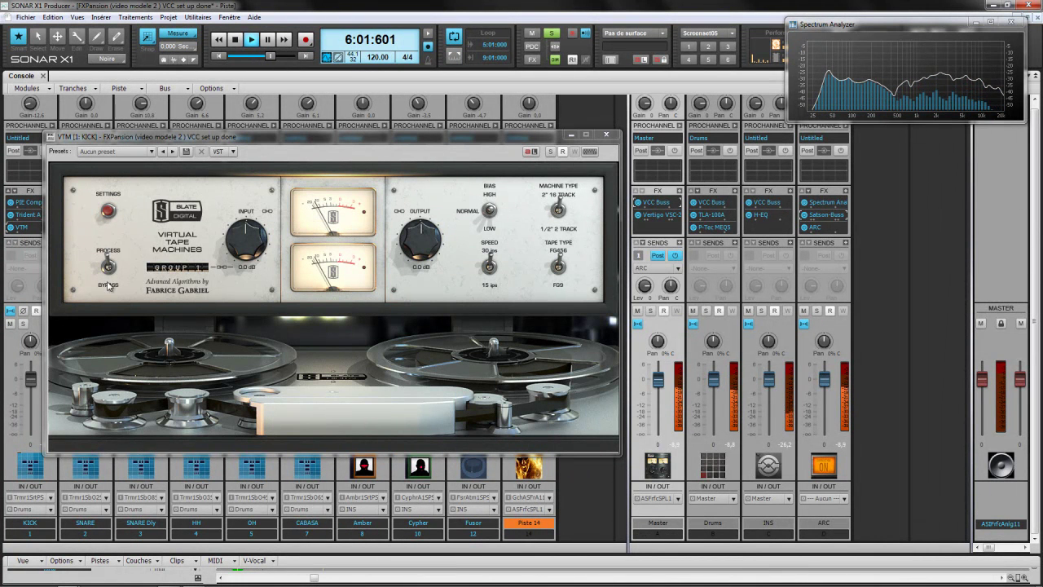
Open the tape machine's settings and compare its calibration levels with the VCC Buss calibration, closing VCC Buss
{"action": "left_click", "coordinate": [109, 211]}
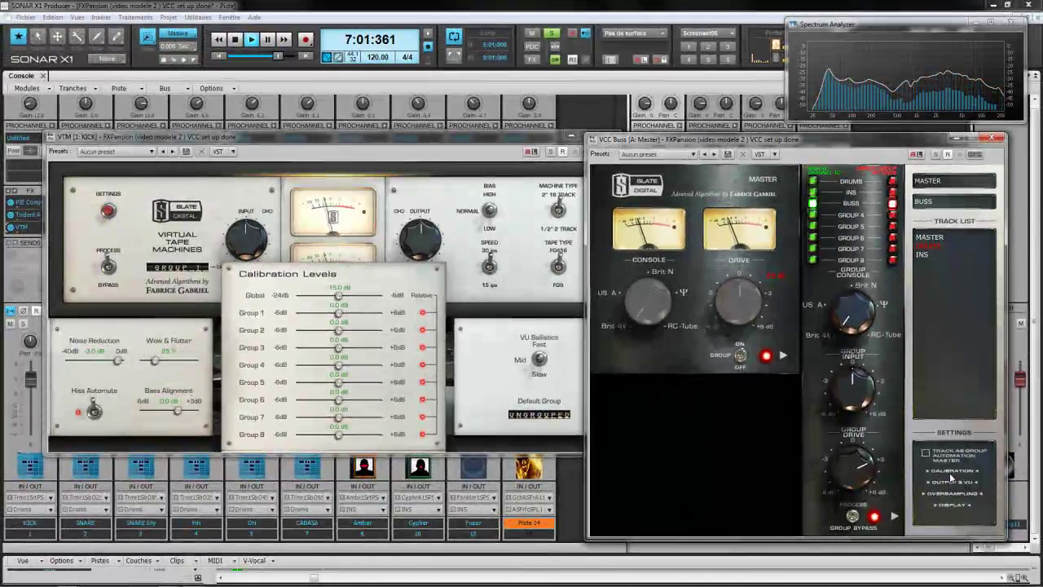
{"action": "left_click", "coordinate": [952, 470]}
{"action": "left_click", "coordinate": [899, 240]}
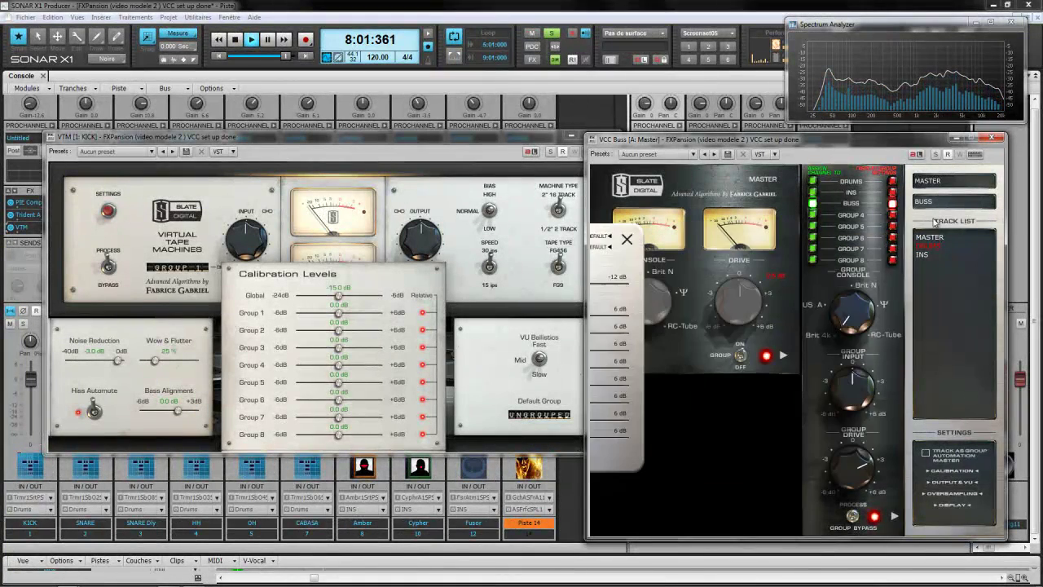
{"action": "left_click", "coordinate": [992, 138]}
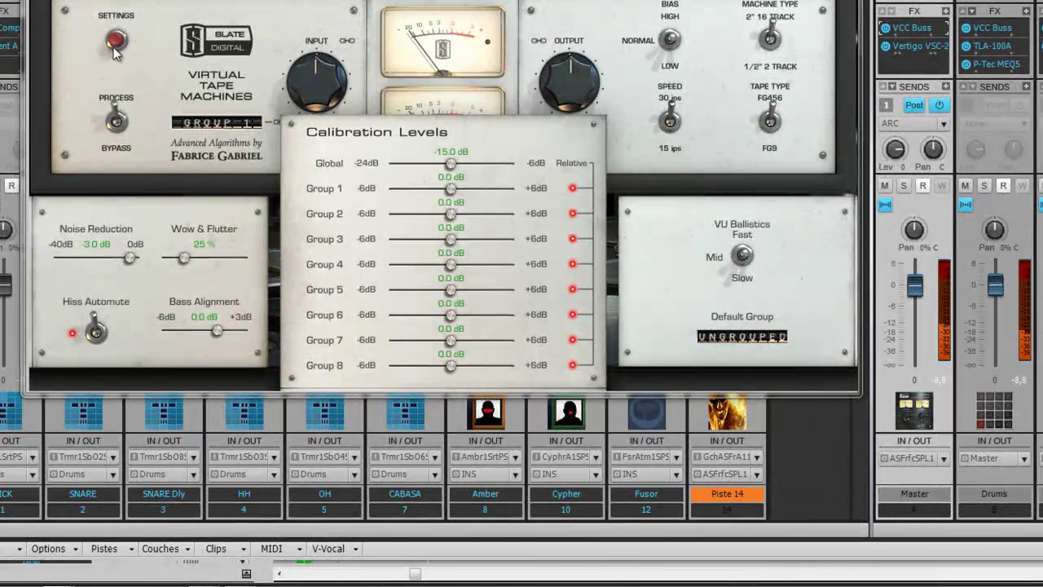
Check the KICK tape machine's group assignment and move its window clear of the first drum tracks' effect racks
{"action": "left_click", "coordinate": [216, 122]}
{"action": "left_click_drag", "start_coordinate": [374, 0], "coordinate": [425, 19]}
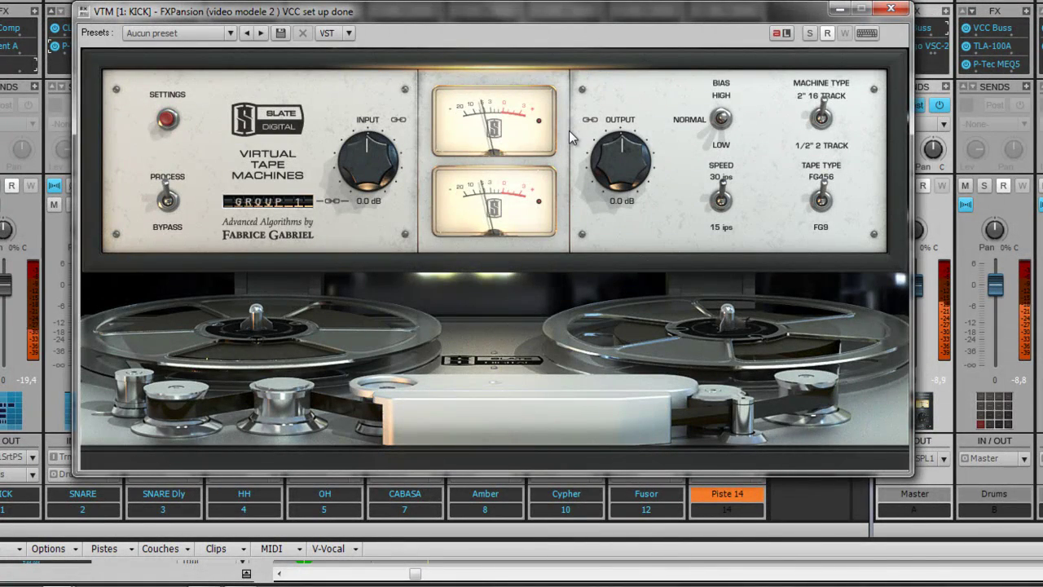
{"action": "left_click", "coordinate": [891, 9]}
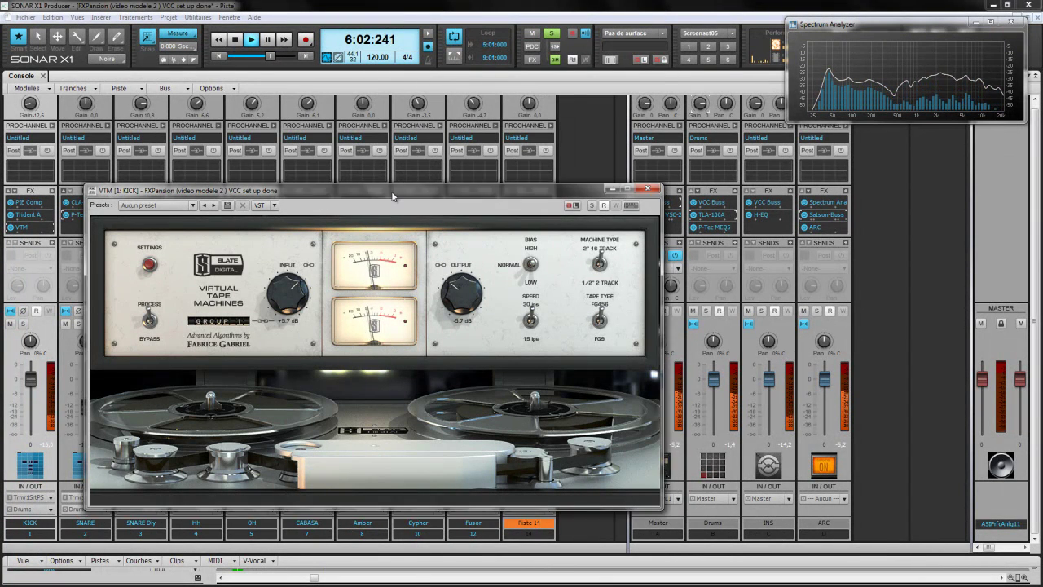
{"action": "left_click_drag", "start_coordinate": [393, 196], "coordinate": [401, 220]}
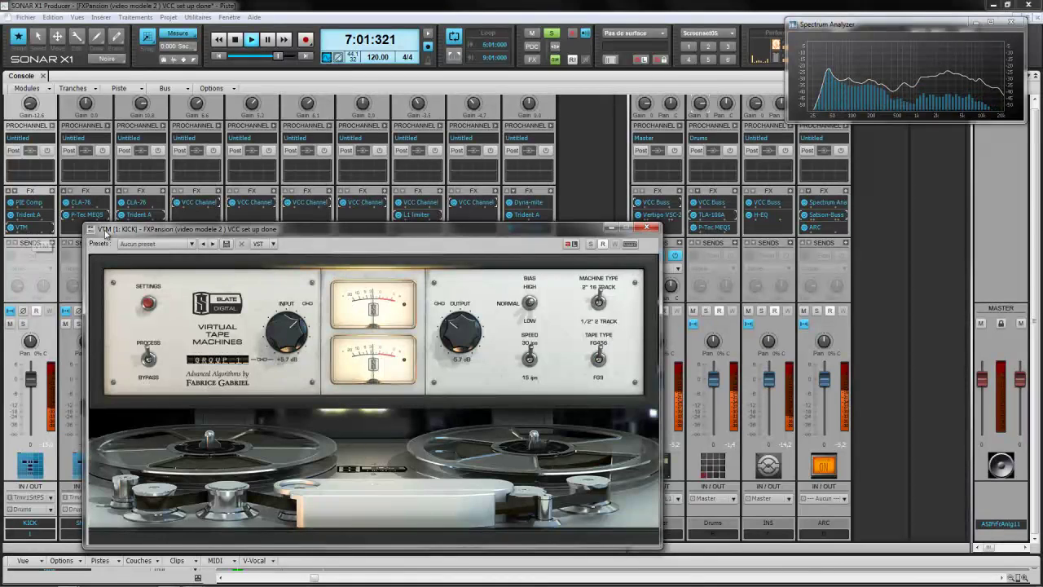
{"action": "left_click_drag", "start_coordinate": [326, 233], "coordinate": [494, 229]}
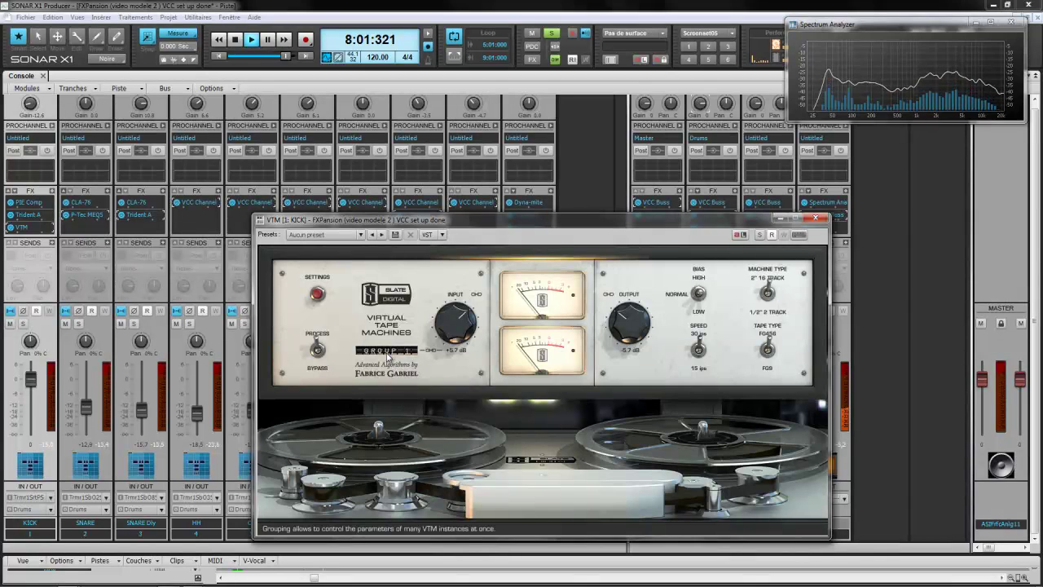
Copy the VTM effect from the KICK track to the SNARE, SNARE Dly, HH, OH and CABASA tracks
{"action": "left_click", "coordinate": [34, 234]}
{"action": "left_click_drag", "start_coordinate": [34, 233], "coordinate": [137, 233]}
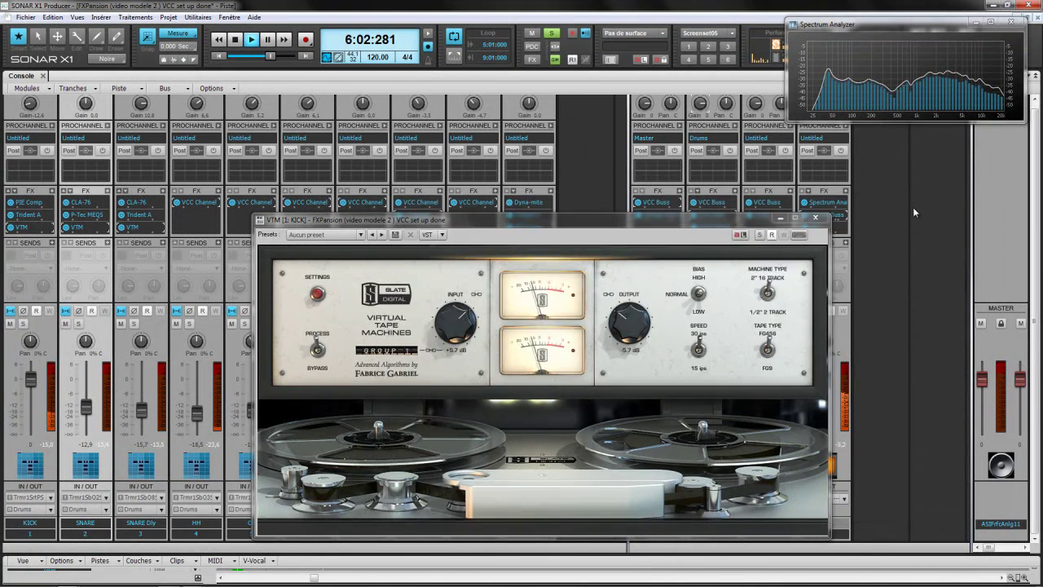
{"action": "left_click", "coordinate": [815, 218]}
{"action": "left_click_drag", "start_coordinate": [136, 226], "coordinate": [235, 221]}
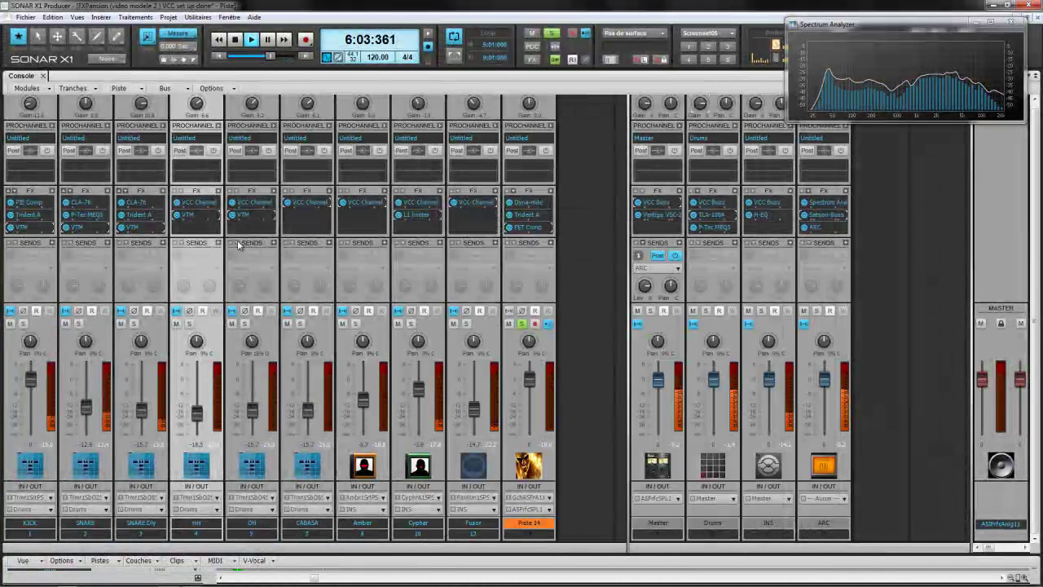
{"action": "left_click_drag", "start_coordinate": [264, 219], "coordinate": [315, 217]}
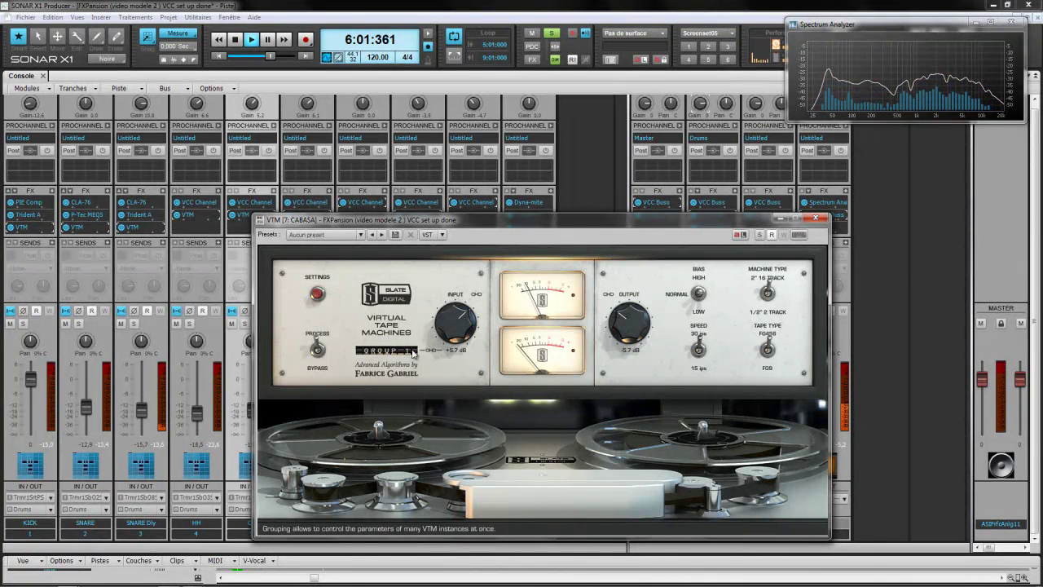
Open the KICK tape machine and arrange its window and the CABASA one so both control panels are exposed
{"action": "double_click", "coordinate": [148, 228]}
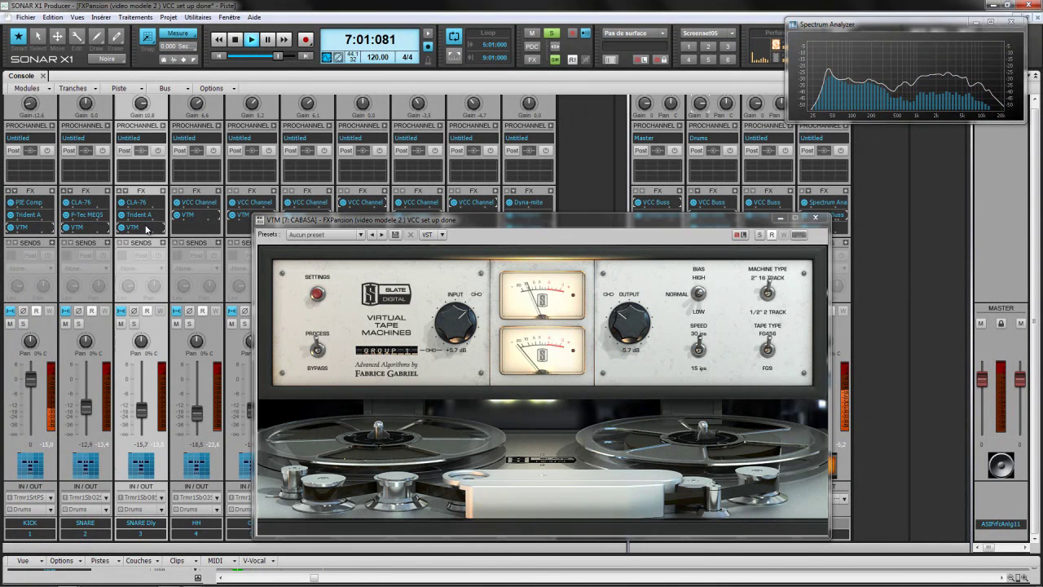
{"action": "left_click_drag", "start_coordinate": [483, 220], "coordinate": [429, 155]}
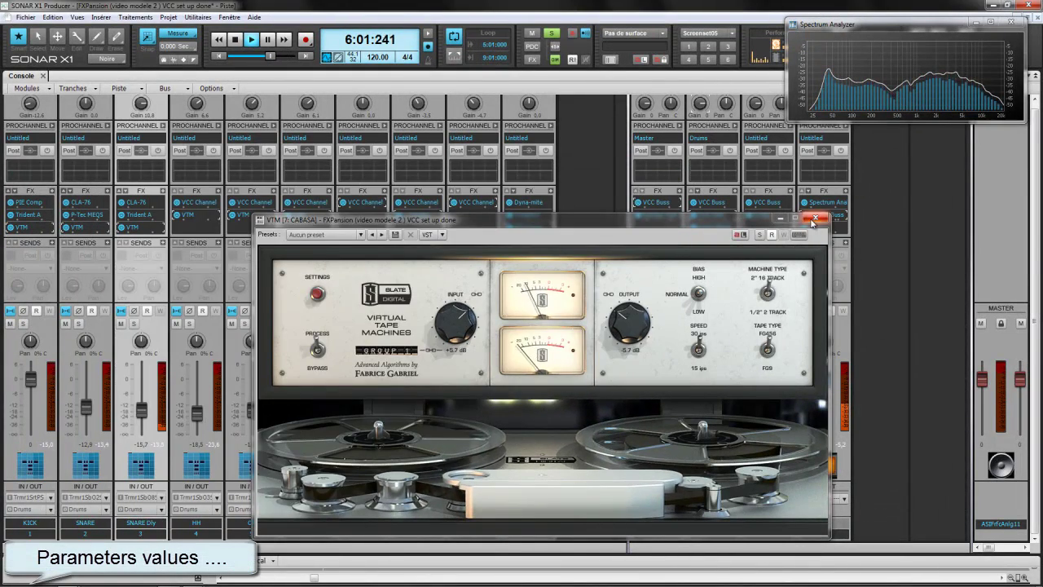
{"action": "double_click", "coordinate": [37, 227]}
{"action": "left_click_drag", "start_coordinate": [446, 189], "coordinate": [335, 36]}
{"action": "left_click_drag", "start_coordinate": [638, 226], "coordinate": [878, 237]}
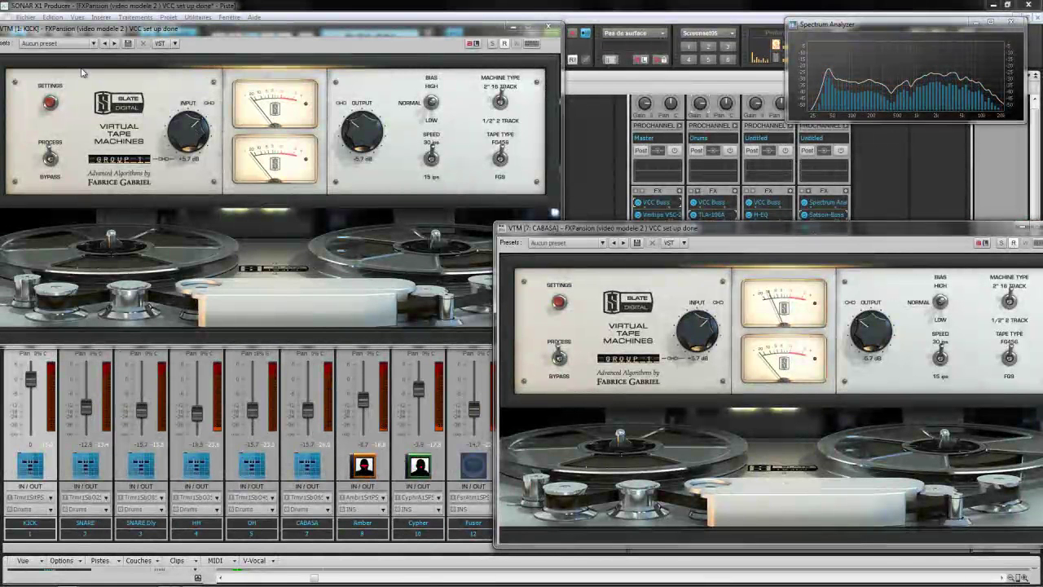
Reset the KICK tape machine's input gain to 0 dB, and set CABASA's group-isolated input gain to +7.6 dB
{"action": "double_click", "coordinate": [191, 134]}
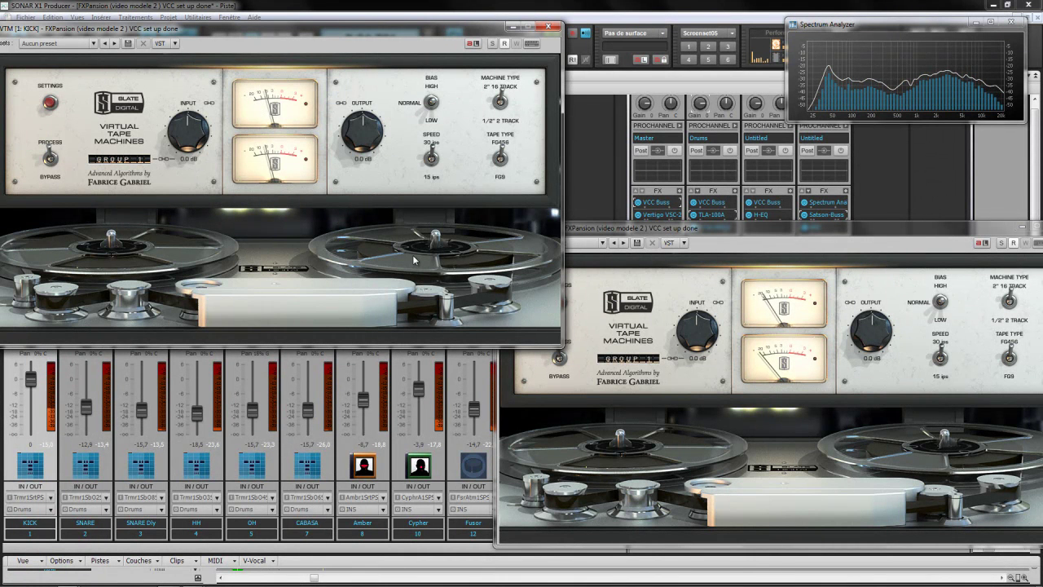
{"action": "left_click", "coordinate": [678, 232]}
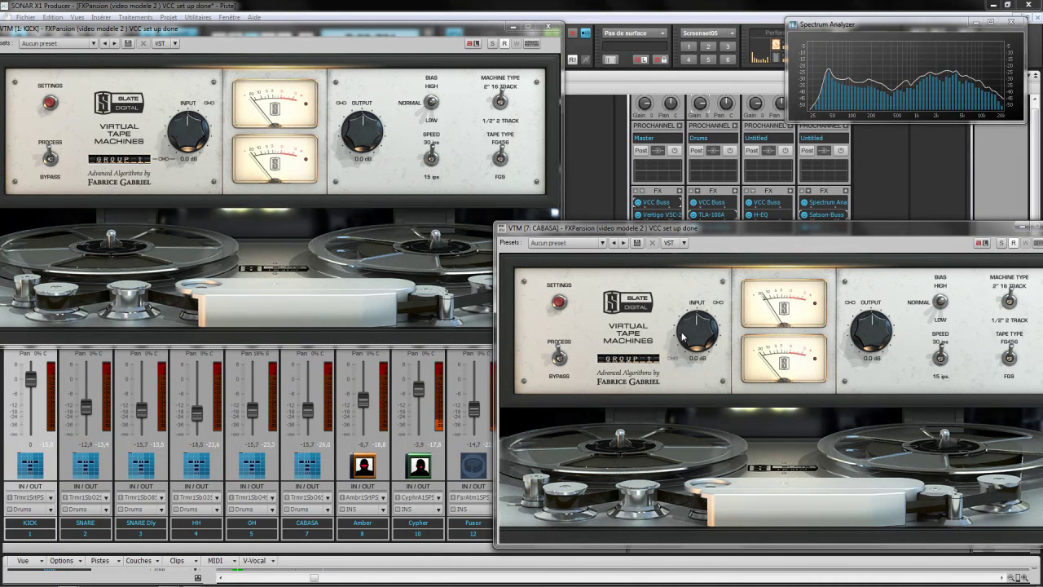
{"action": "scroll", "coordinate": [699, 332], "scroll_direction": "up", "scroll_amount": 8}
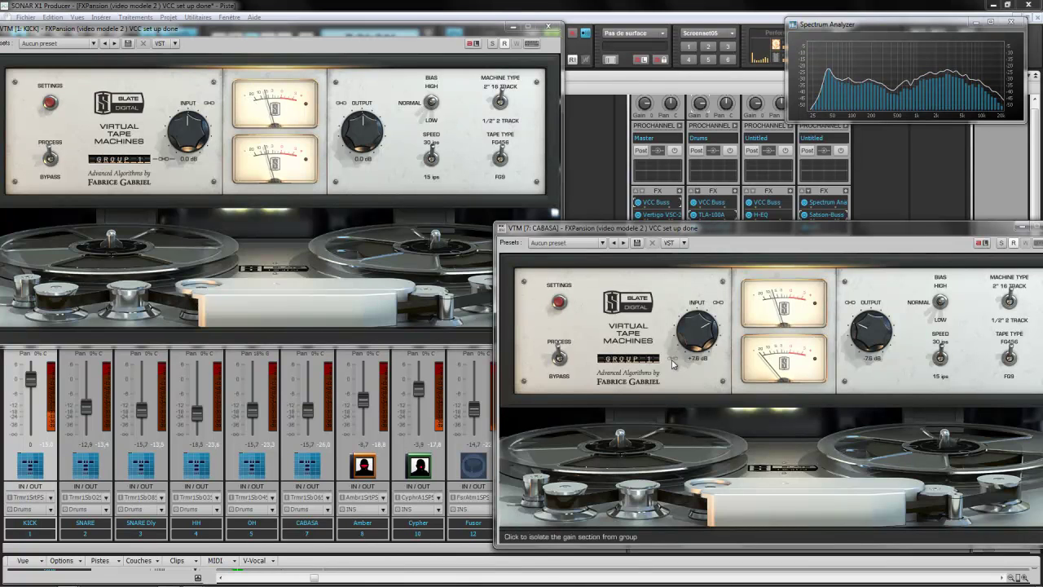
Toggle the machine type and tape type on the KICK tape machine and restore 2" 16 Track and FG456
{"action": "left_click", "coordinate": [501, 102]}
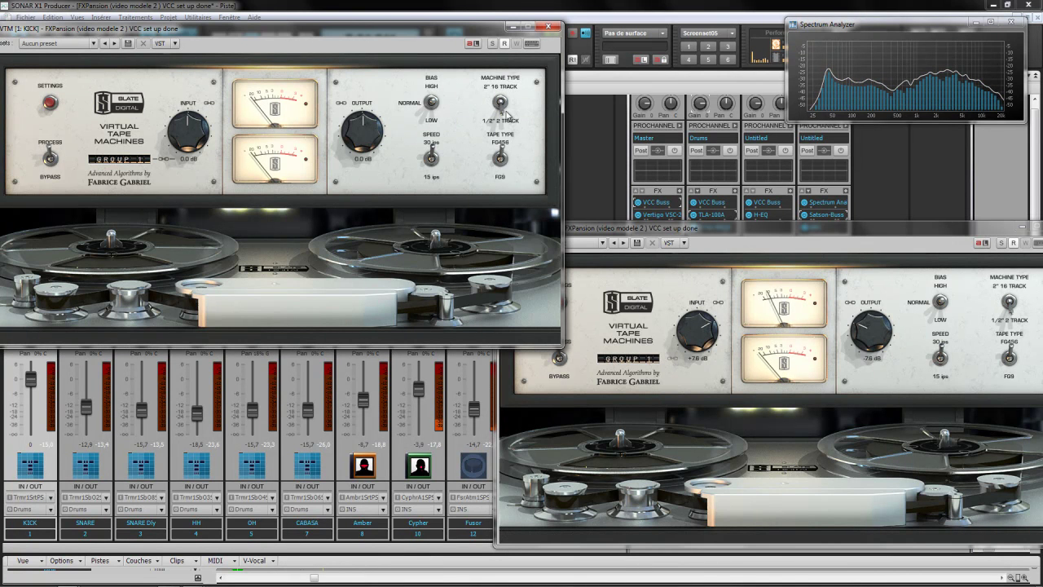
{"action": "left_click", "coordinate": [500, 163]}
{"action": "left_click", "coordinate": [499, 102]}
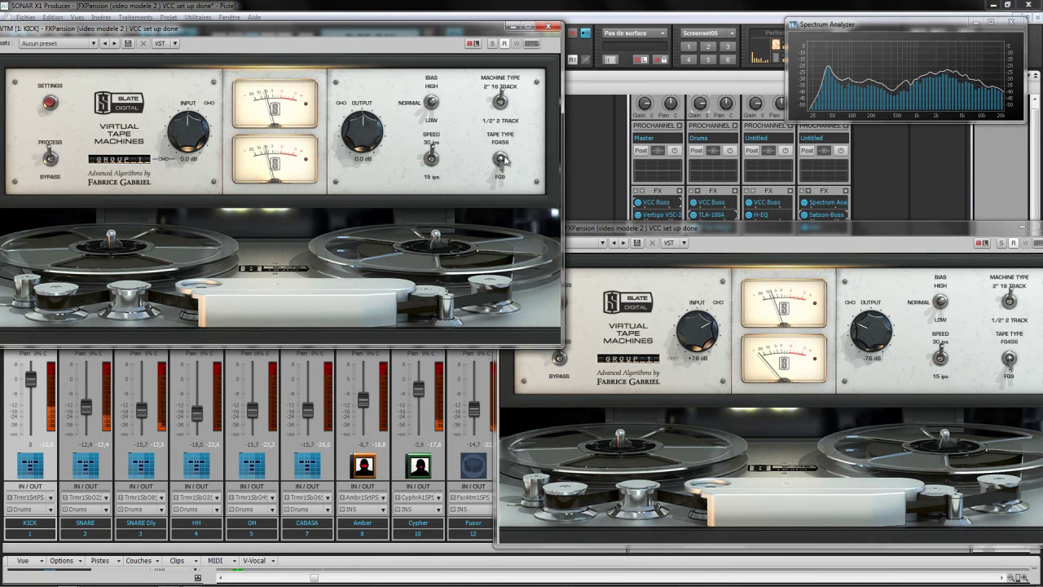
{"action": "left_click", "coordinate": [502, 159]}
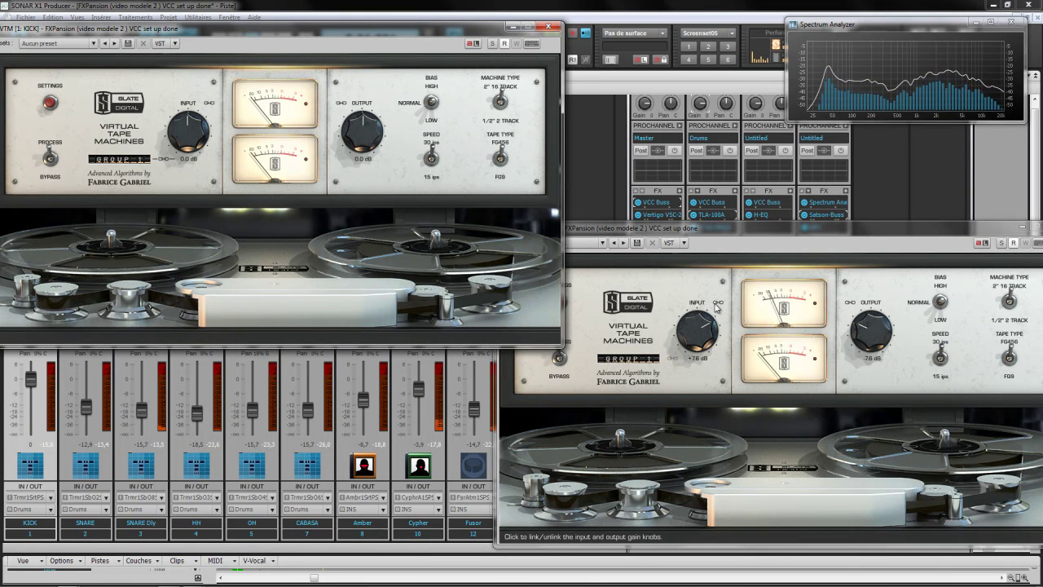
Rejoin the CABASA tape machine's gain section to its group, and close the KICK tape machine
{"action": "left_click", "coordinate": [676, 365]}
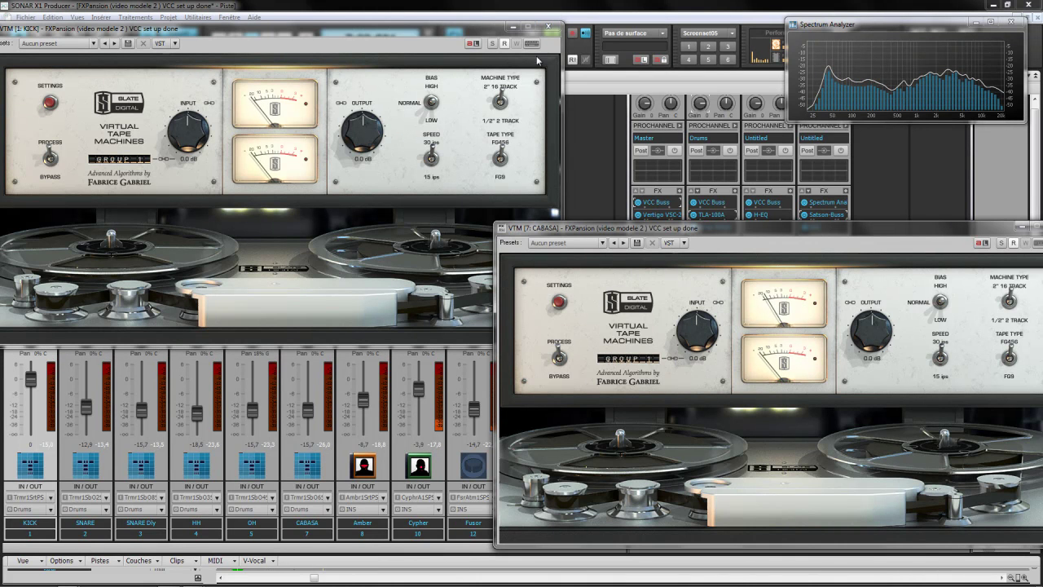
{"action": "left_click", "coordinate": [550, 29]}
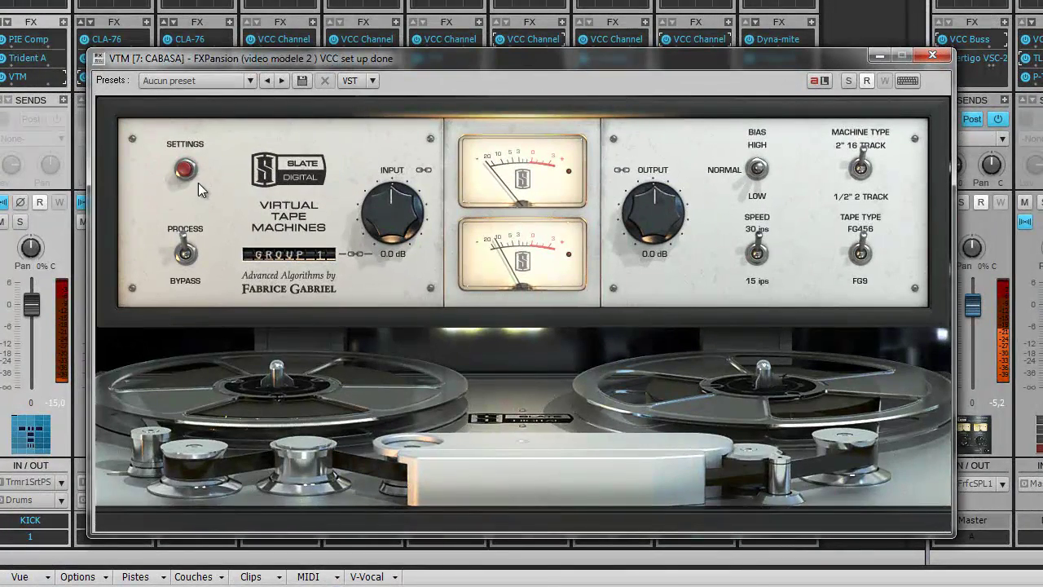
Set the default group for tape machines to Group 2 in the CABASA instance's settings and close the plug-in
{"action": "left_click", "coordinate": [185, 169]}
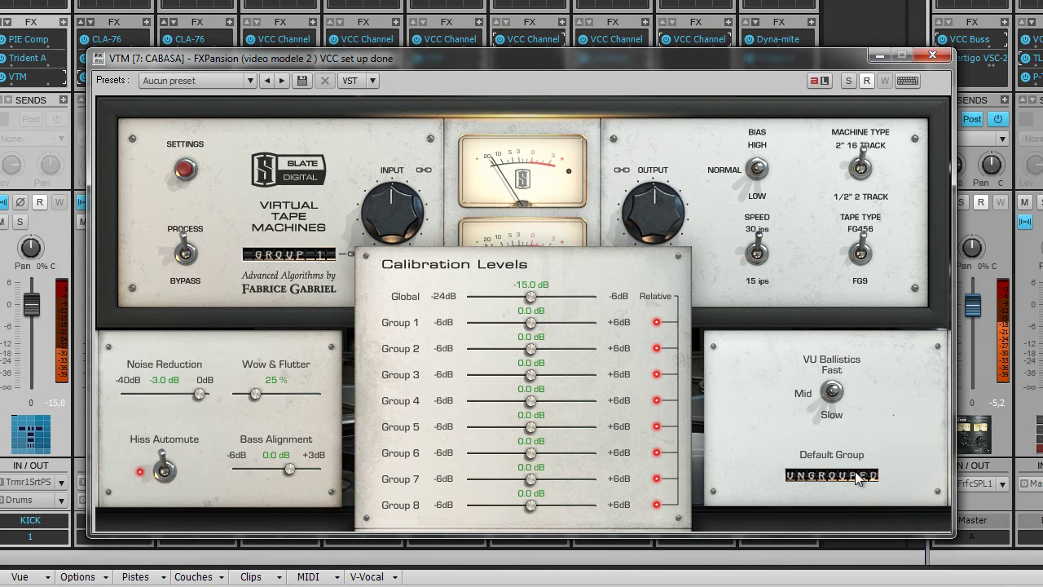
{"action": "left_click", "coordinate": [831, 480]}
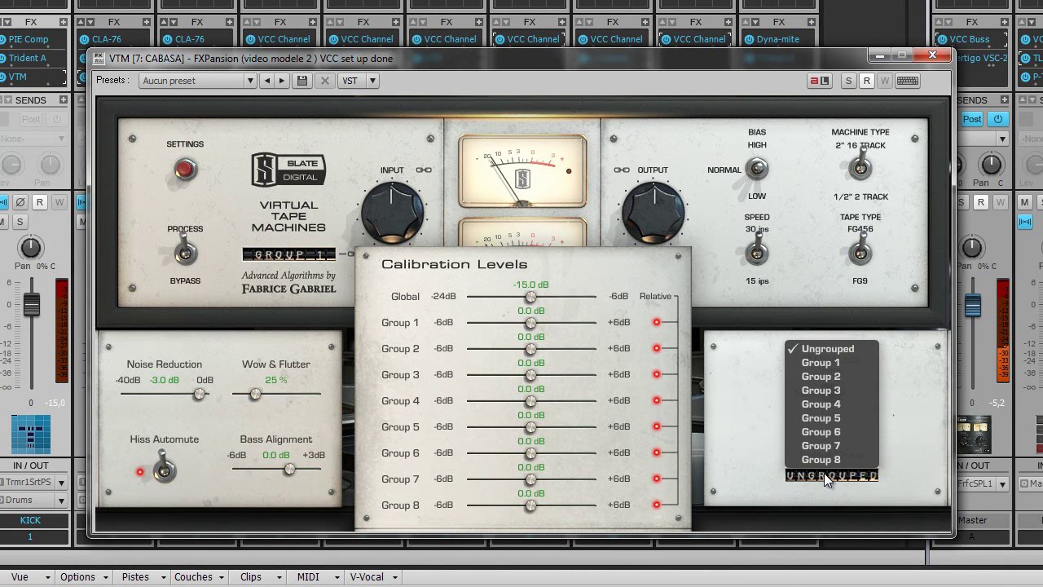
{"action": "left_click", "coordinate": [829, 377]}
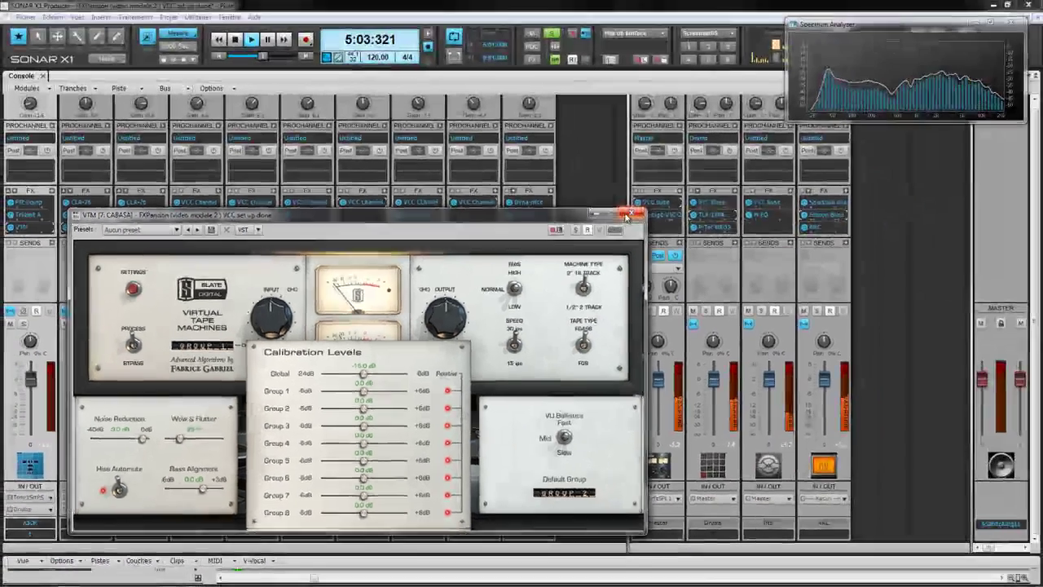
{"action": "left_click", "coordinate": [628, 215]}
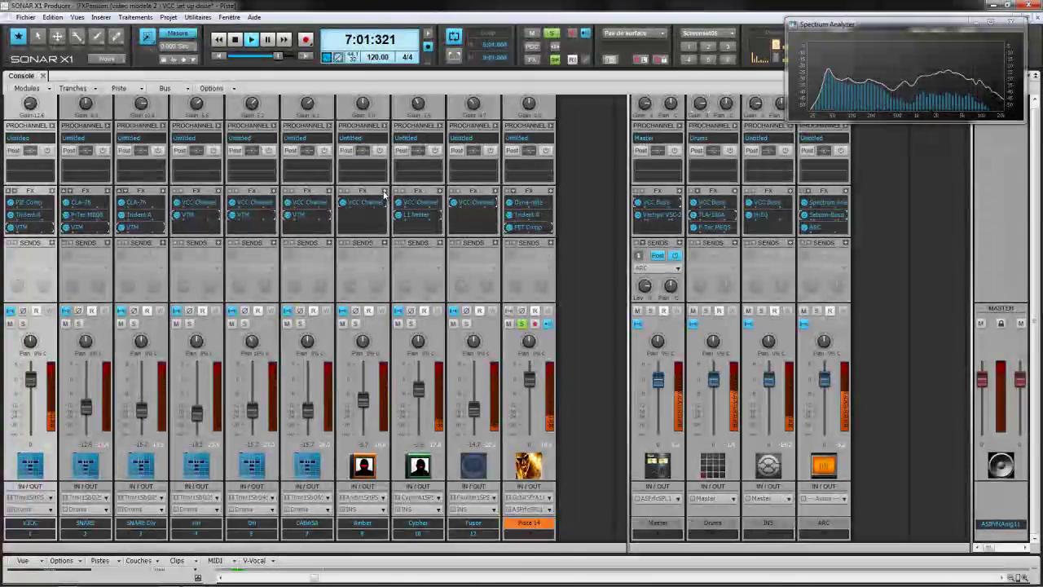
Insert the VTM effect on the Amber track from the stereo Distortion_Tapes plug-ins
{"action": "right_click", "coordinate": [389, 192]}
{"action": "mouse_move", "coordinate": [412, 195]}
{"action": "mouse_move", "coordinate": [495, 212]}
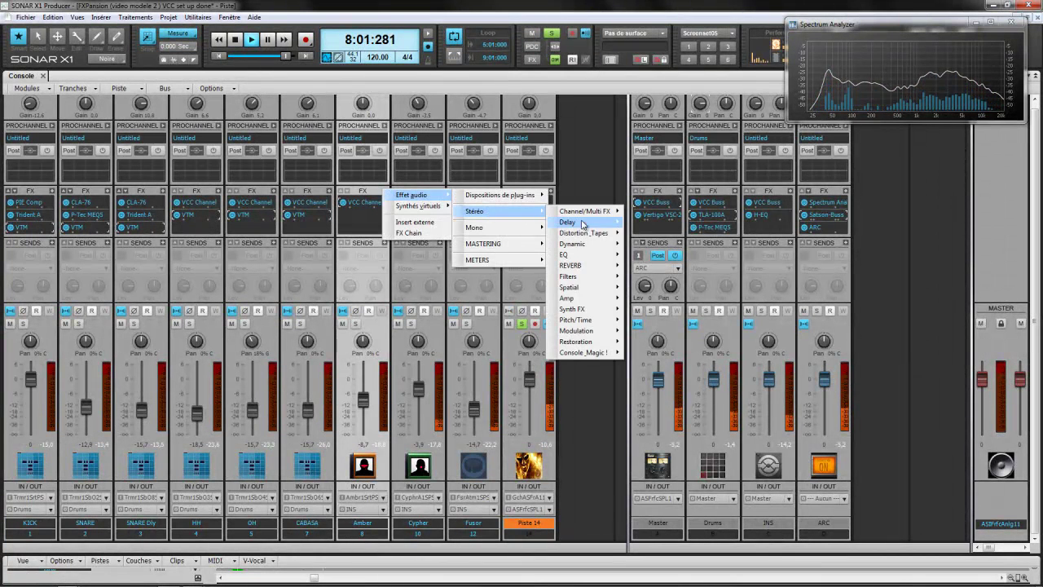
{"action": "mouse_move", "coordinate": [583, 233]}
{"action": "left_click", "coordinate": [642, 234]}
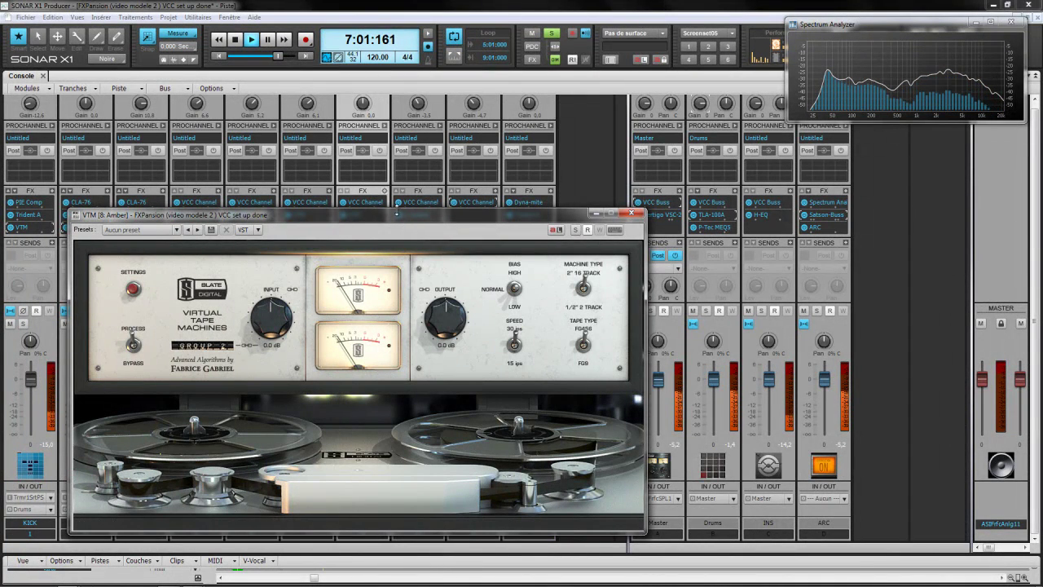
Close the Amber tape machine, add VTM as the last effect on the Cypher and Fusor tracks, and open the Fusor instance's settings
{"action": "left_click", "coordinate": [630, 212]}
{"action": "left_click_drag", "start_coordinate": [417, 216], "coordinate": [413, 228]}
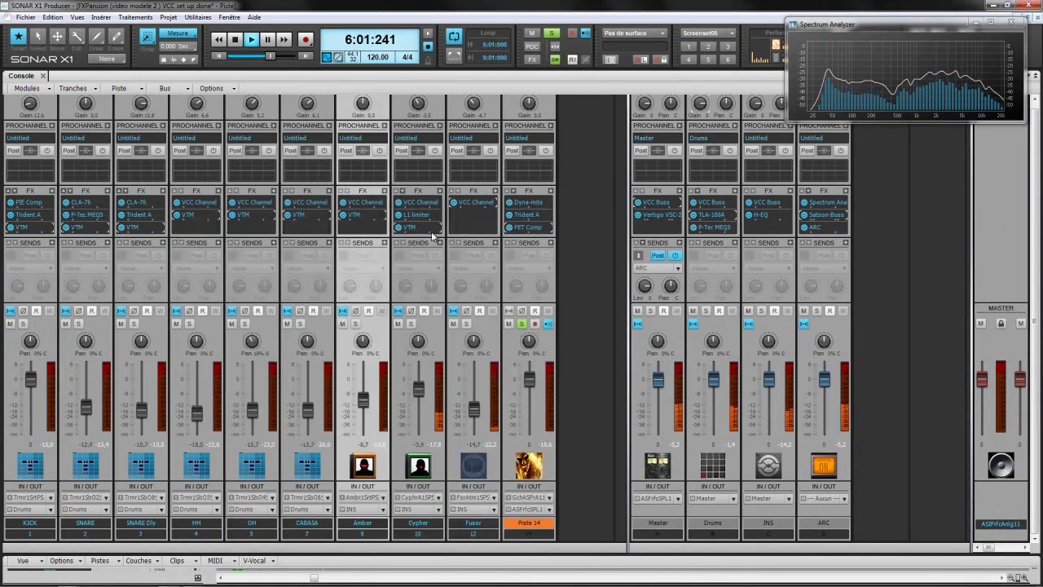
{"action": "left_click_drag", "start_coordinate": [435, 235], "coordinate": [484, 229]}
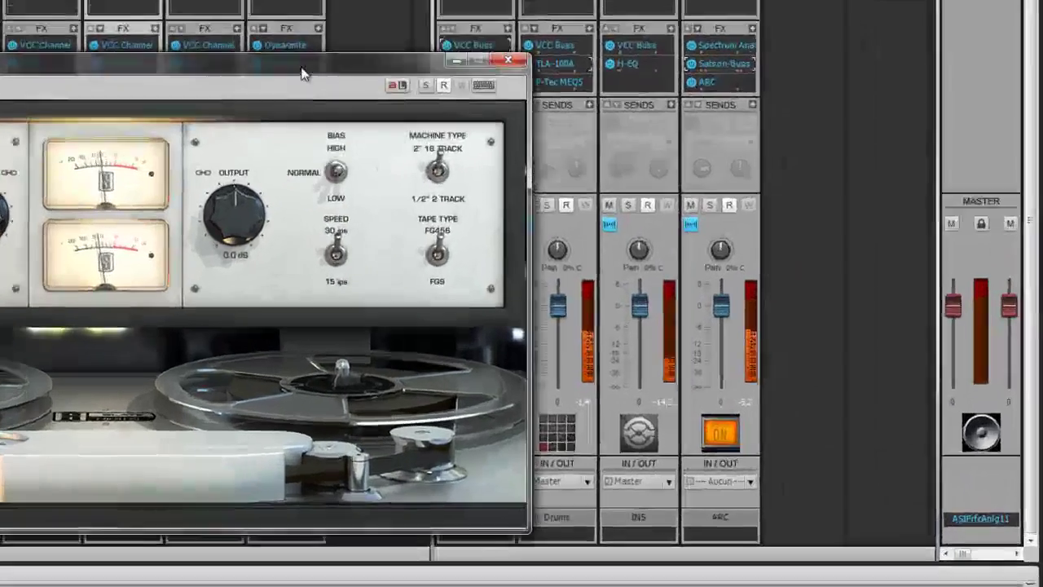
{"action": "left_click_drag", "start_coordinate": [422, 188], "coordinate": [788, 192]}
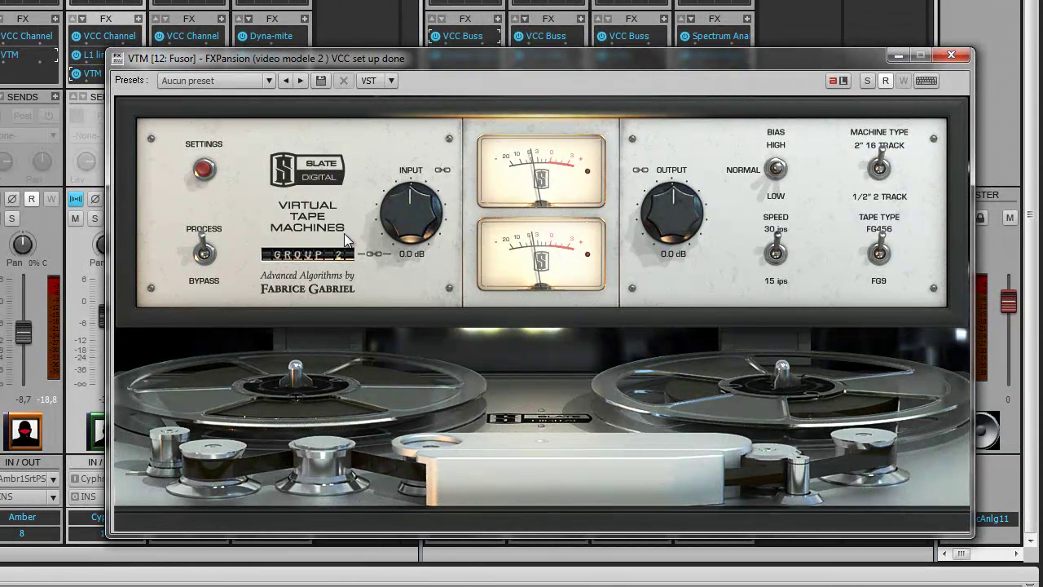
{"action": "left_click", "coordinate": [203, 168]}
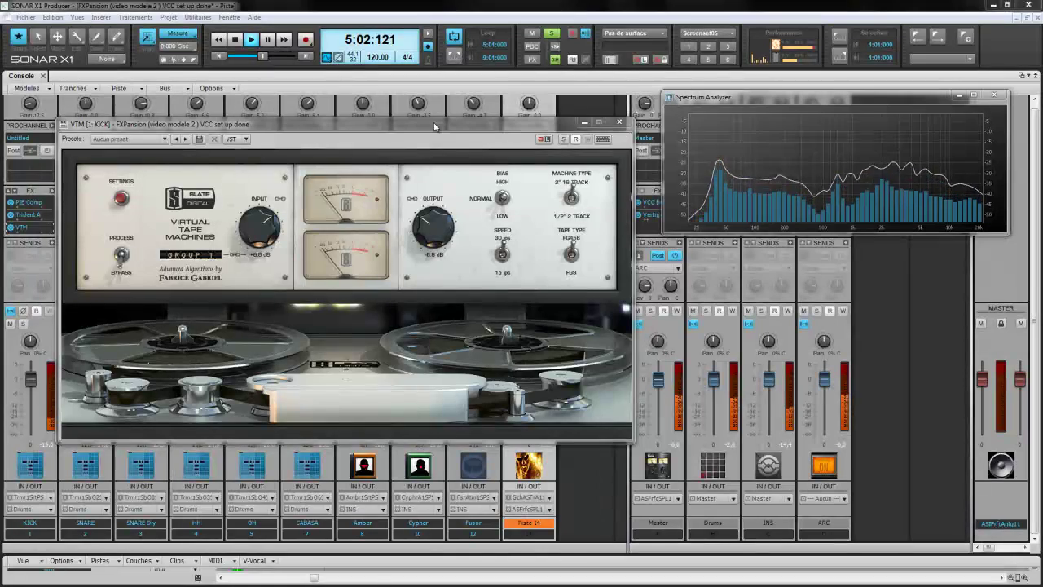
{"action": "left_click_drag", "start_coordinate": [434, 127], "coordinate": [512, 341]}
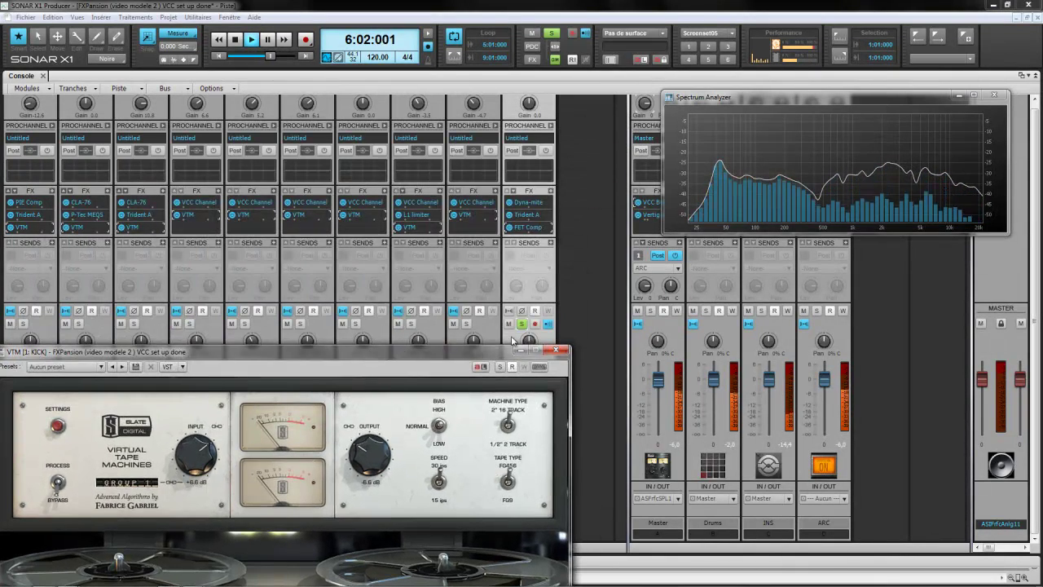
{"action": "left_click_drag", "start_coordinate": [408, 356], "coordinate": [442, 144]}
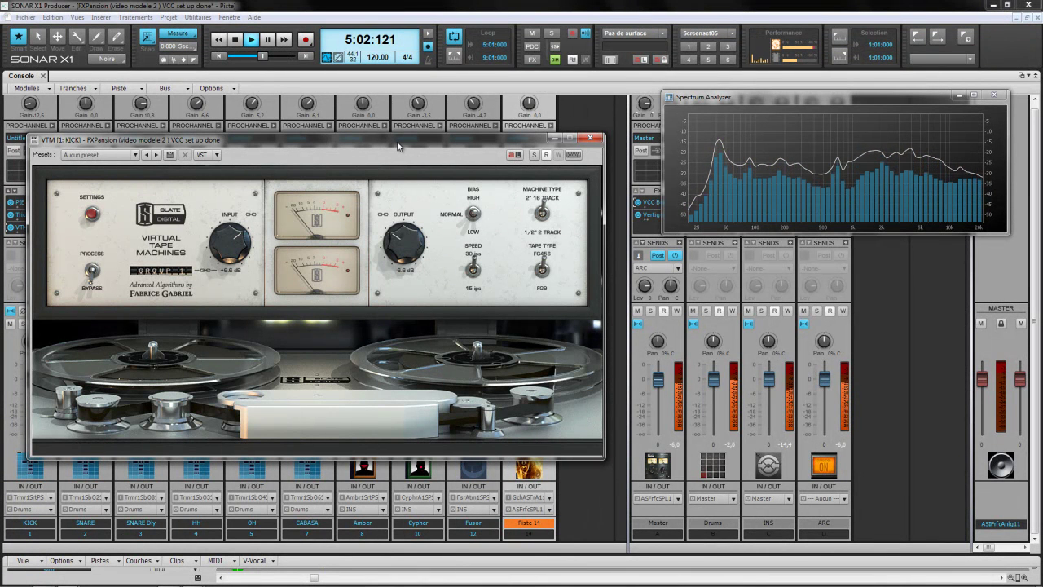
{"action": "left_click_drag", "start_coordinate": [391, 146], "coordinate": [370, 91]}
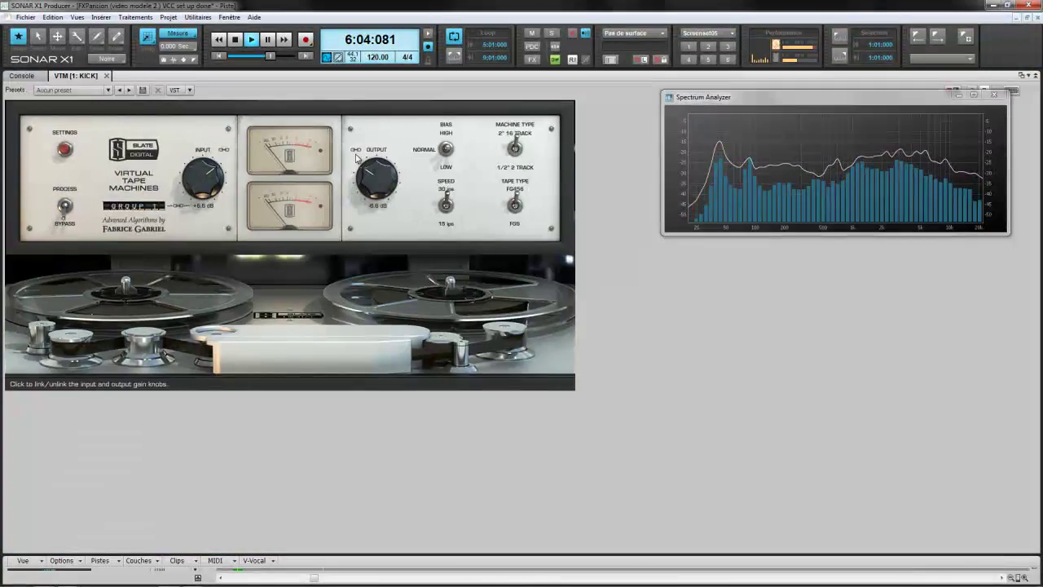
{"action": "left_click", "coordinate": [106, 75]}
Solo the OH and CABASA tracks one after the other to check them, releasing each solo
{"action": "left_click", "coordinate": [244, 324]}
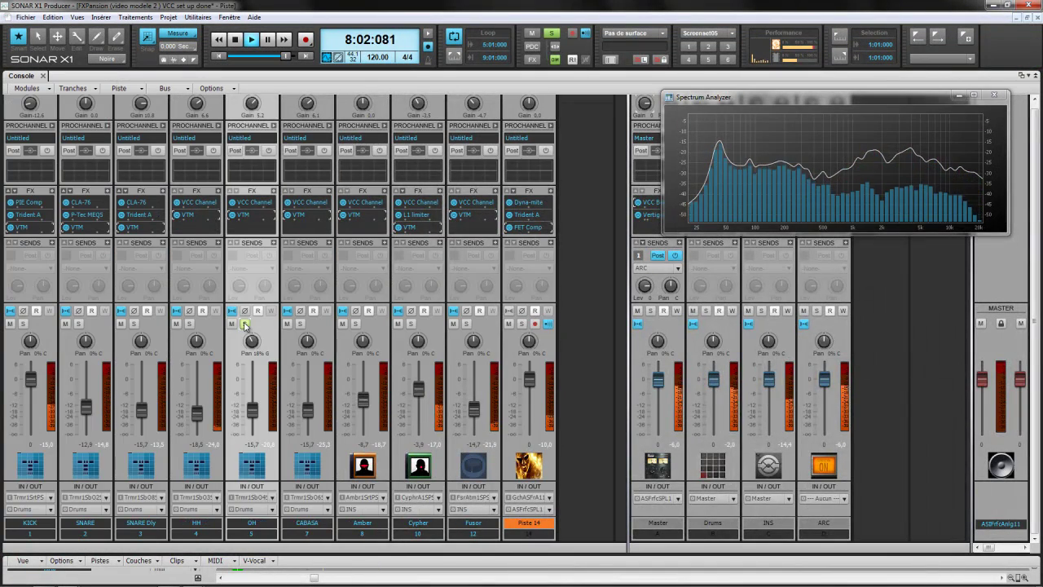
{"action": "left_click", "coordinate": [244, 323]}
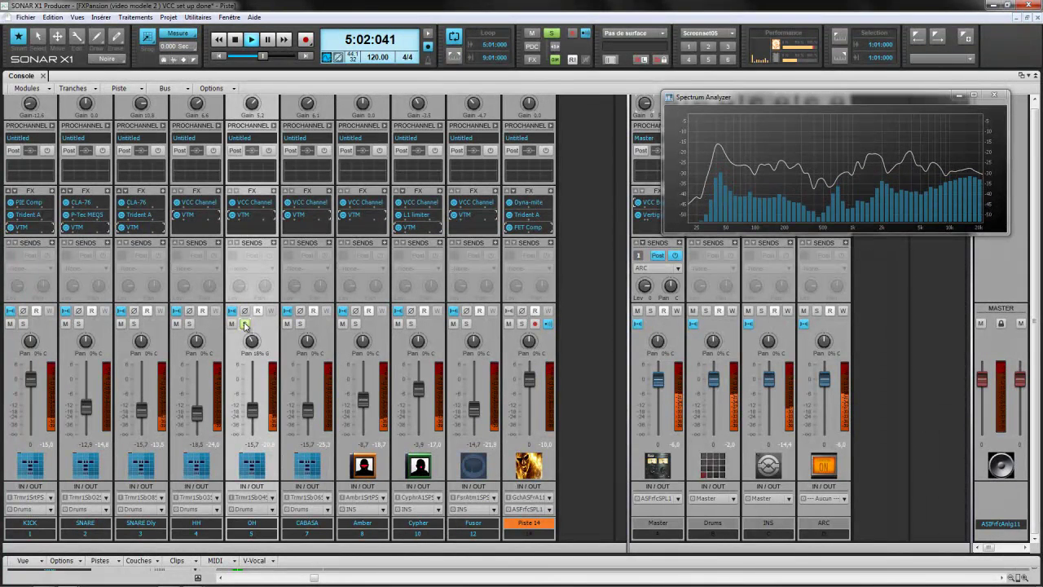
{"action": "left_click", "coordinate": [300, 323]}
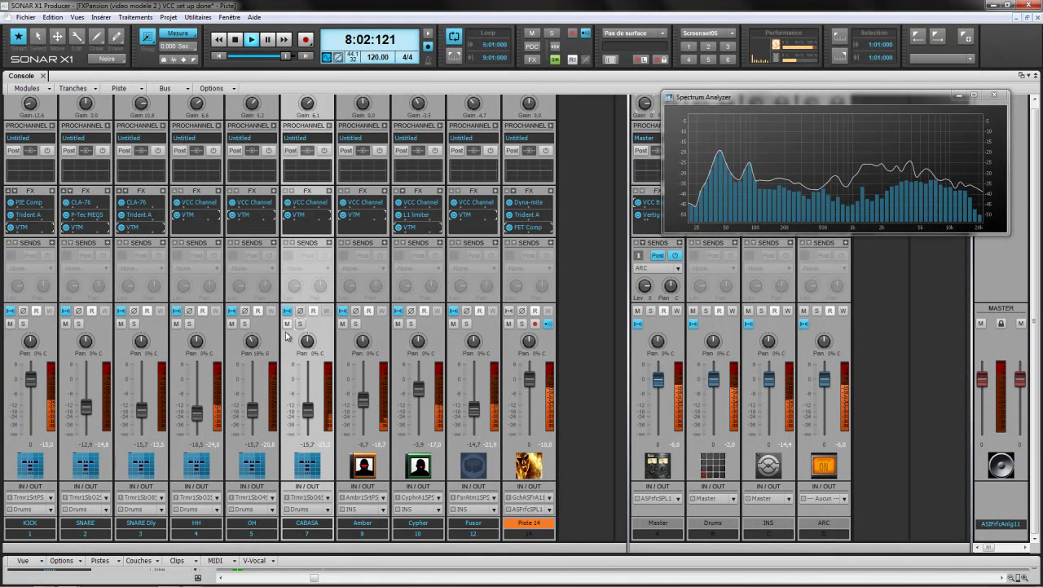
{"action": "left_click", "coordinate": [300, 323]}
Open the KICK tape machine, compare bypass and process while the mix plays, and leave it on Process
{"action": "double_click", "coordinate": [33, 228]}
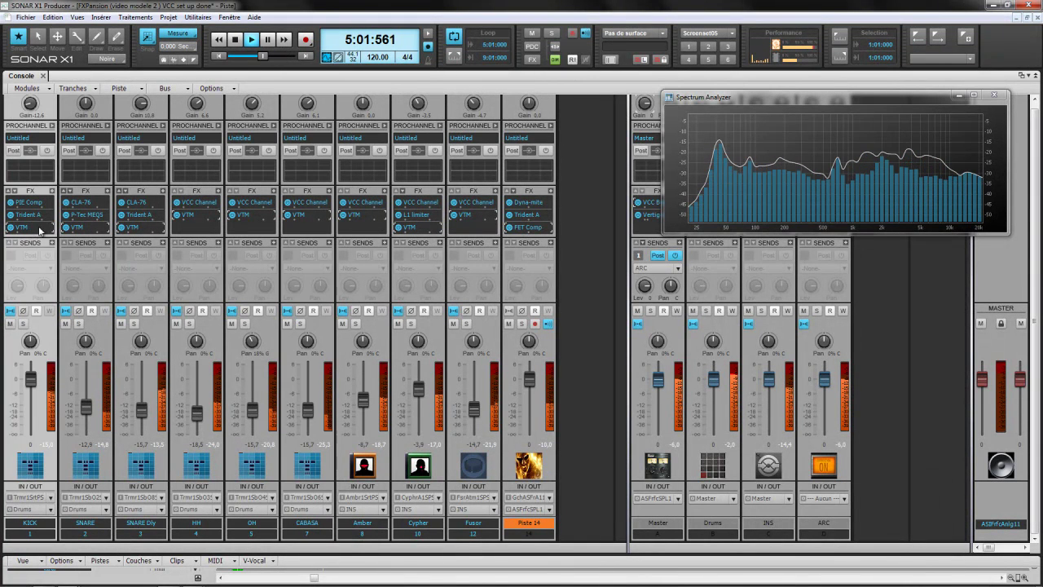
{"action": "left_click_drag", "start_coordinate": [378, 105], "coordinate": [415, 179]}
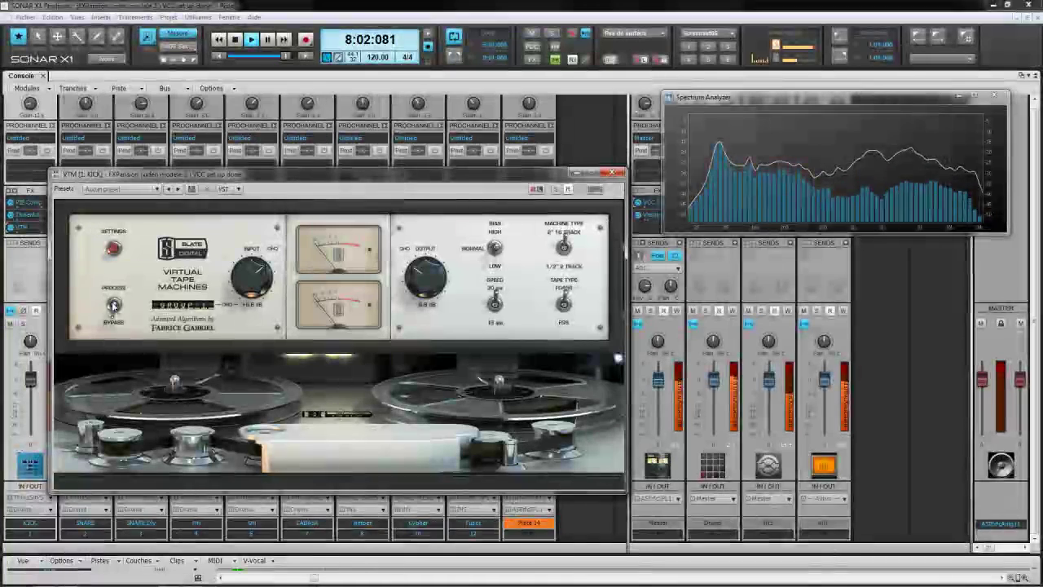
{"action": "left_click", "coordinate": [114, 306]}
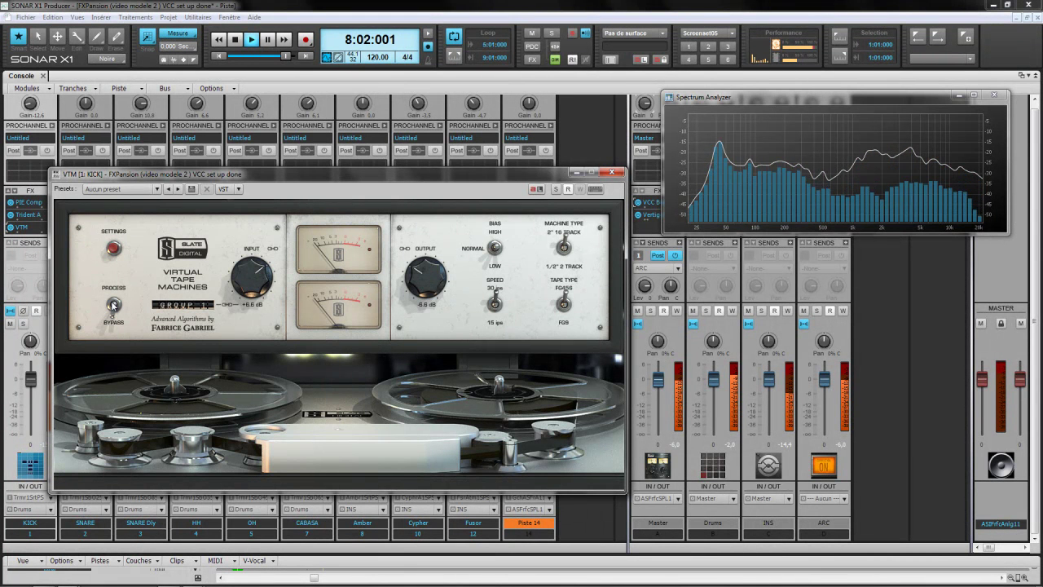
{"action": "left_click", "coordinate": [114, 305]}
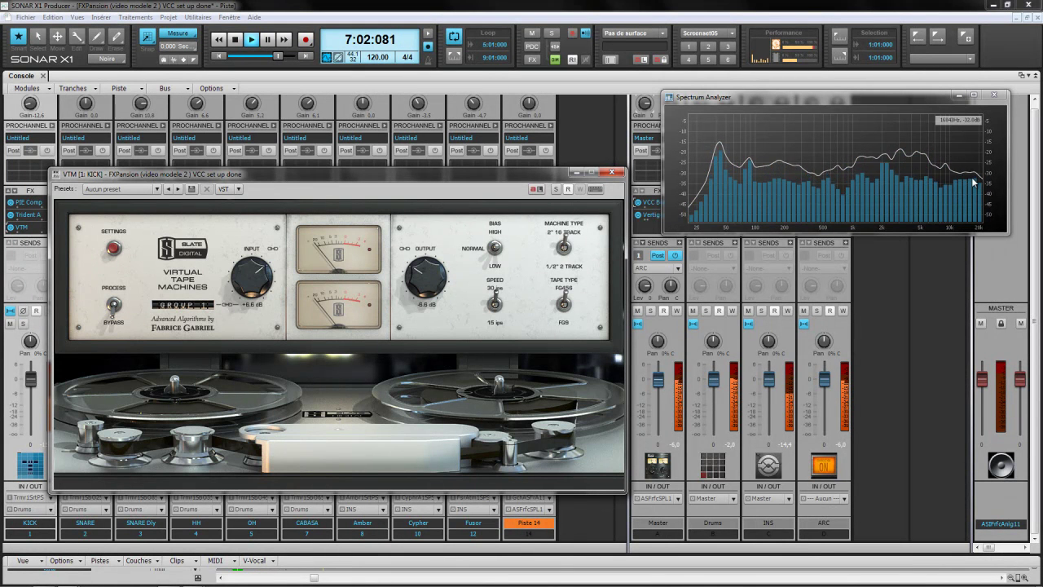
{"action": "left_click", "coordinate": [114, 305]}
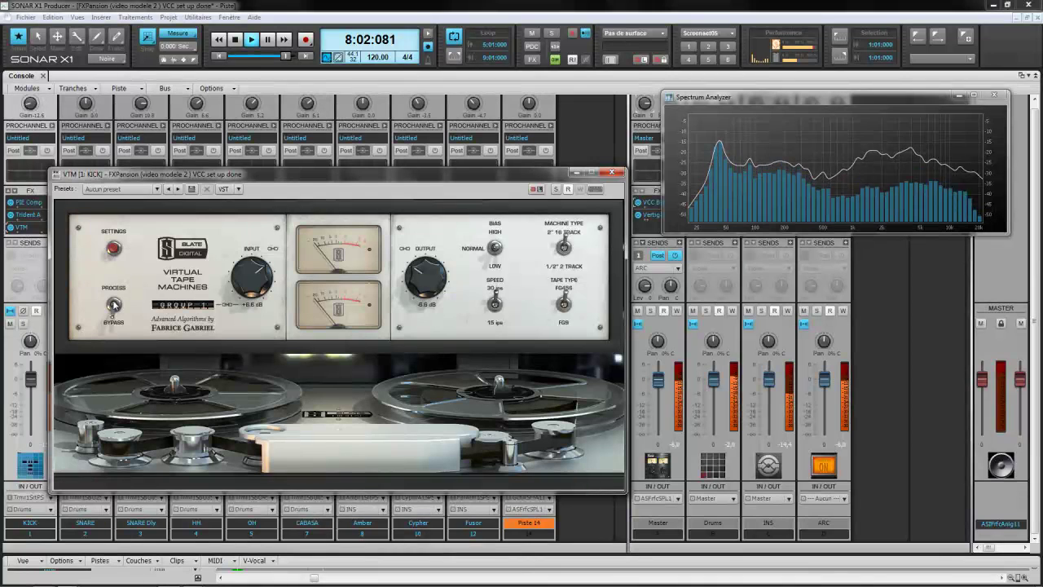
{"action": "left_click", "coordinate": [114, 304]}
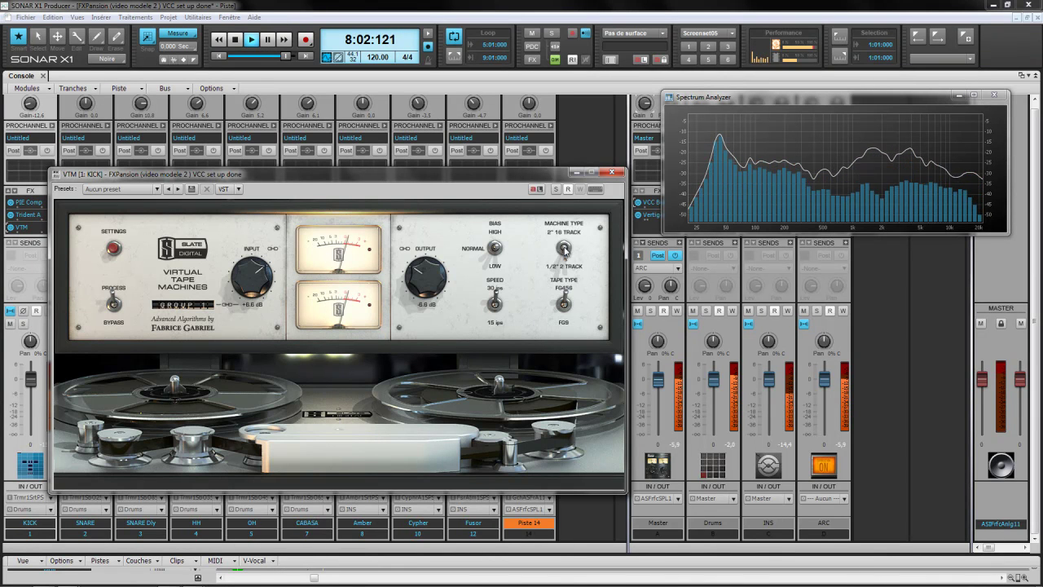
Compare the machine types on the KICK tape machine and set Bass Alignment to -0.5 dB in its settings
{"action": "left_click", "coordinate": [565, 249]}
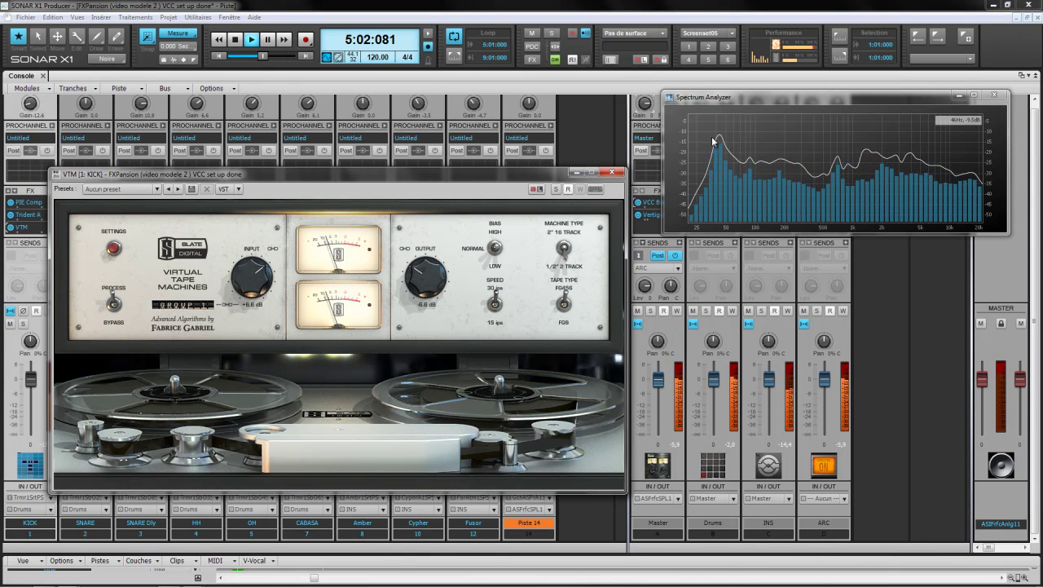
{"action": "left_click", "coordinate": [115, 249]}
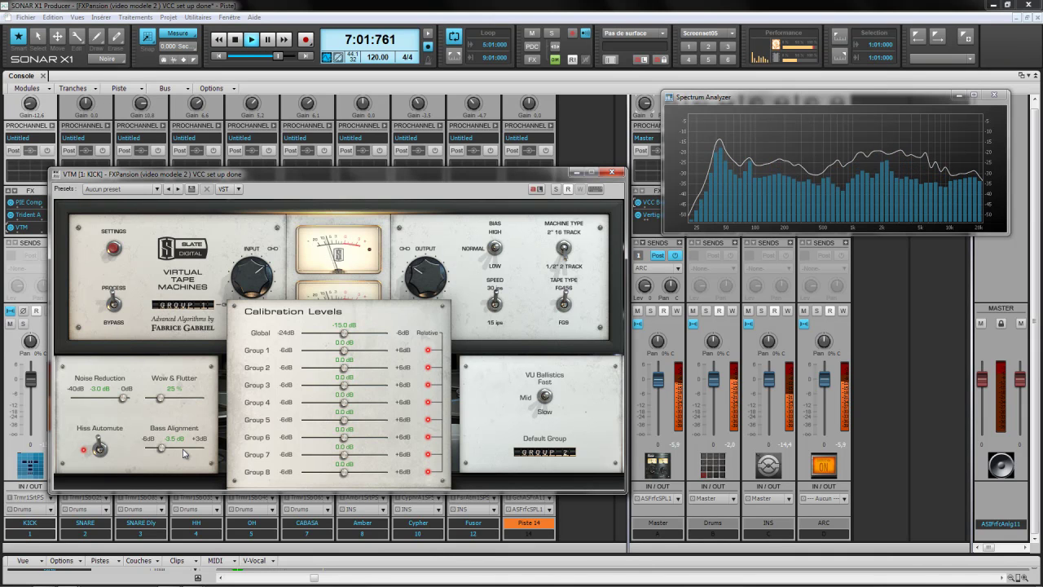
{"action": "left_click", "coordinate": [566, 248]}
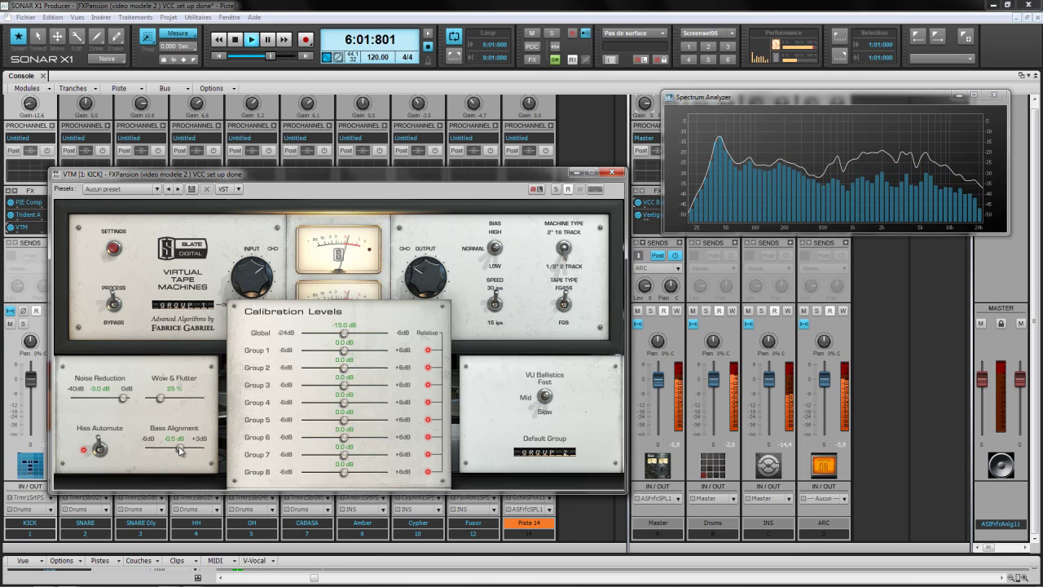
{"action": "left_click", "coordinate": [115, 249]}
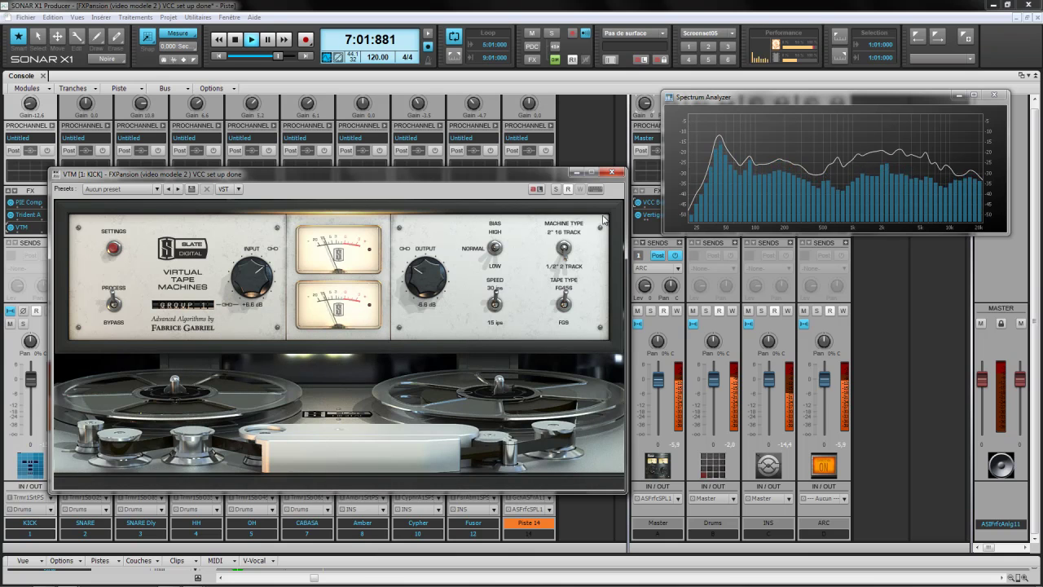
Raise the KICK tape machine's linked input gain to +18.0 dB, compare machine types, and bring the gain down to +4.7 dB
{"action": "scroll", "coordinate": [257, 291], "scroll_direction": "up", "scroll_amount": 10}
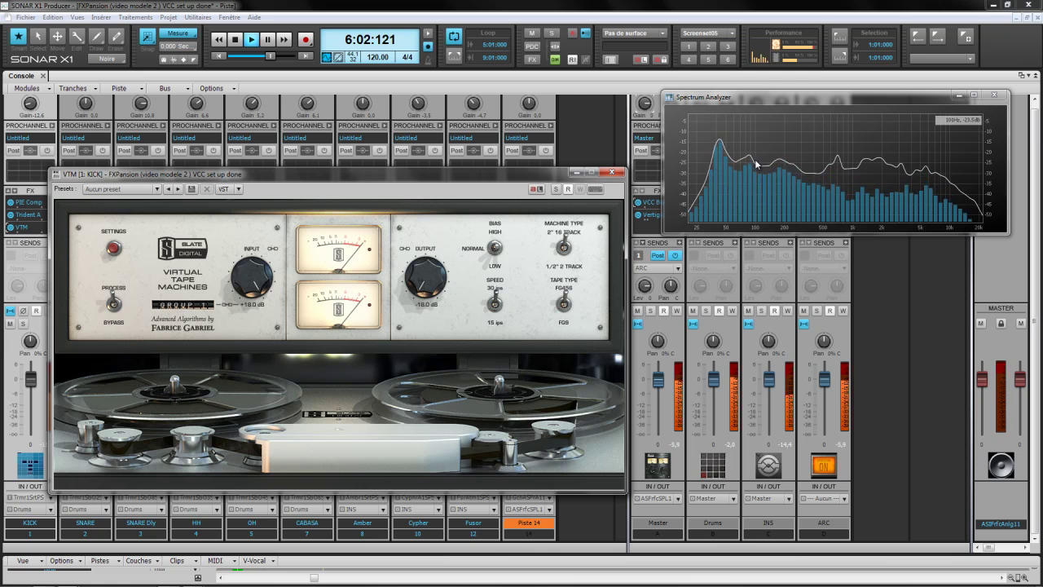
{"action": "left_click", "coordinate": [565, 249]}
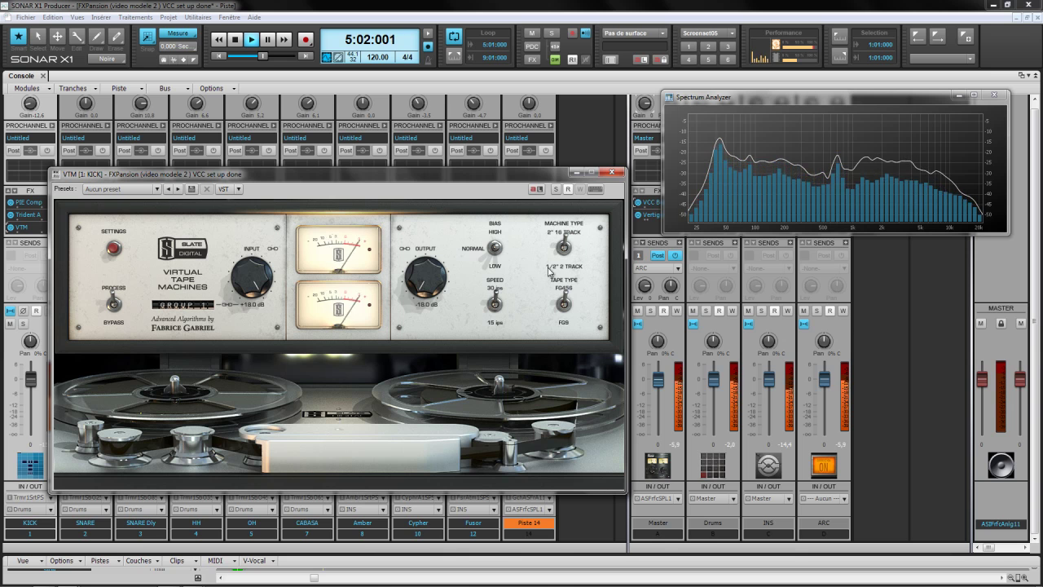
{"action": "left_click_drag", "start_coordinate": [257, 274], "coordinate": [259, 289]}
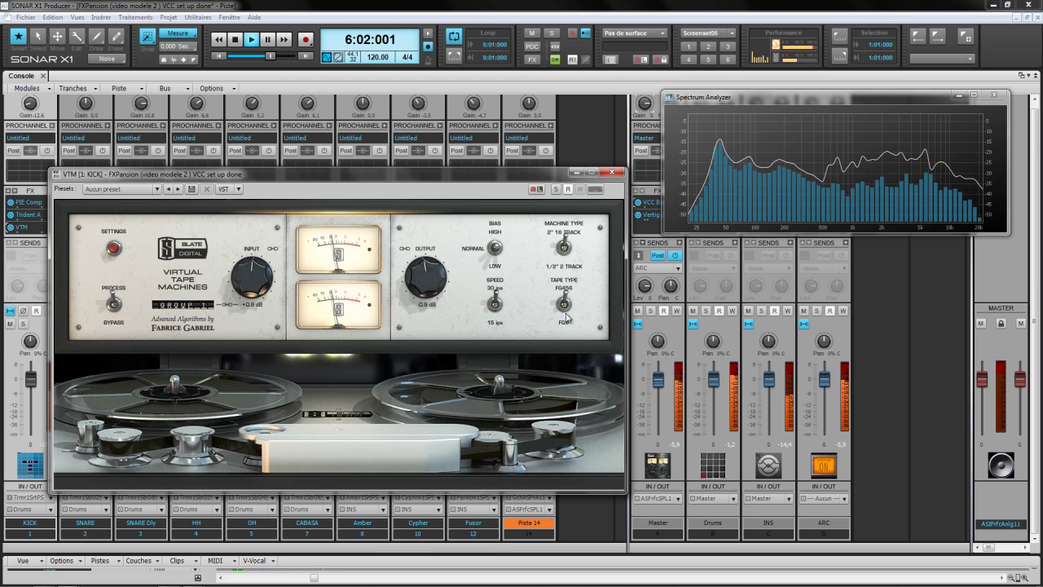
{"action": "left_click_drag", "start_coordinate": [255, 284], "coordinate": [256, 265]}
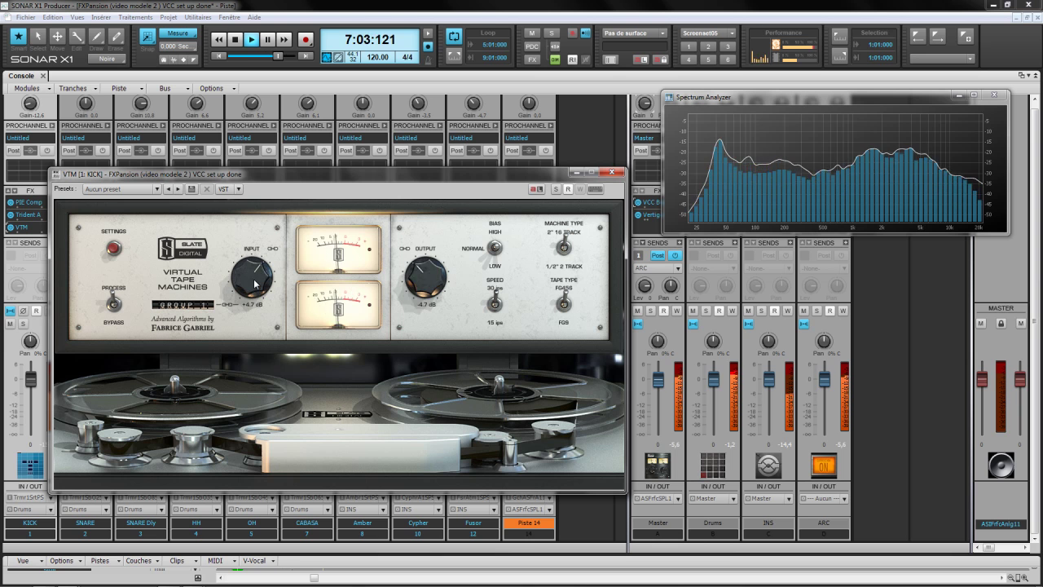
Compare the tape types and the 15 ips and 30 ips speeds on the KICK tape machine, return to 30 ips, and close it
{"action": "left_click", "coordinate": [567, 307]}
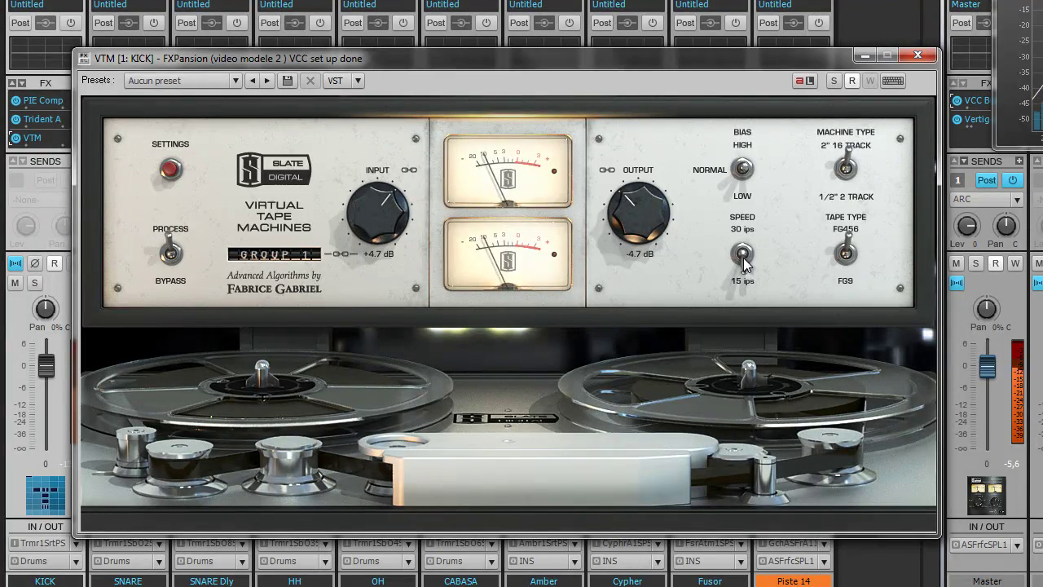
{"action": "left_click", "coordinate": [742, 253]}
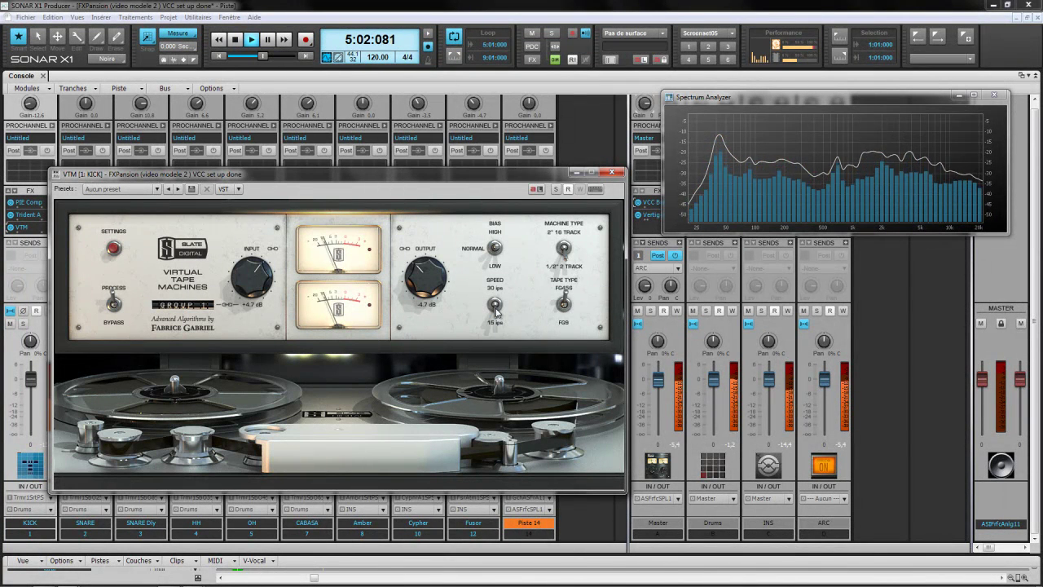
{"action": "mouse_move", "coordinate": [718, 176]}
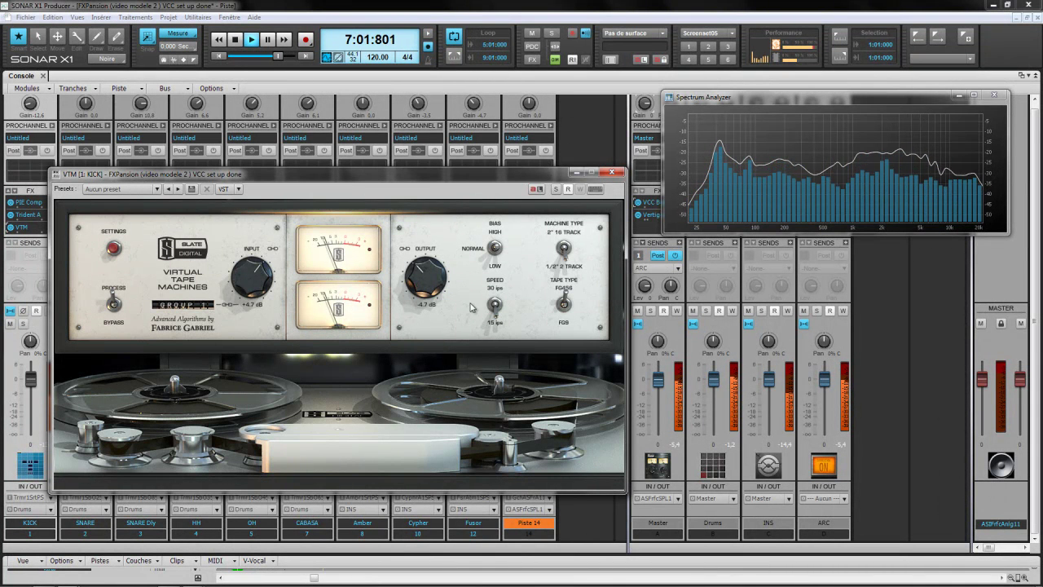
{"action": "left_click", "coordinate": [499, 306]}
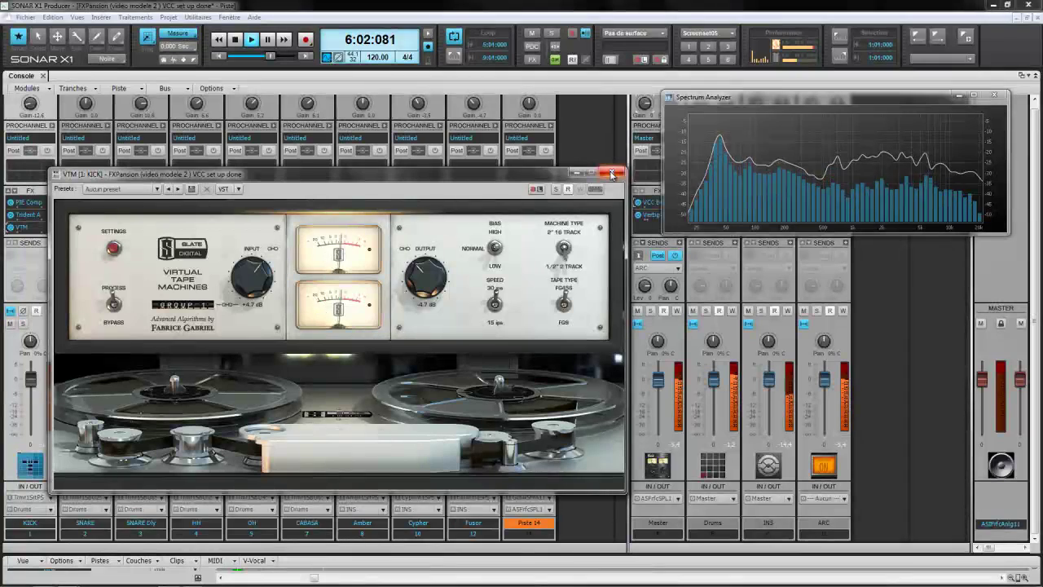
{"action": "left_click", "coordinate": [612, 172]}
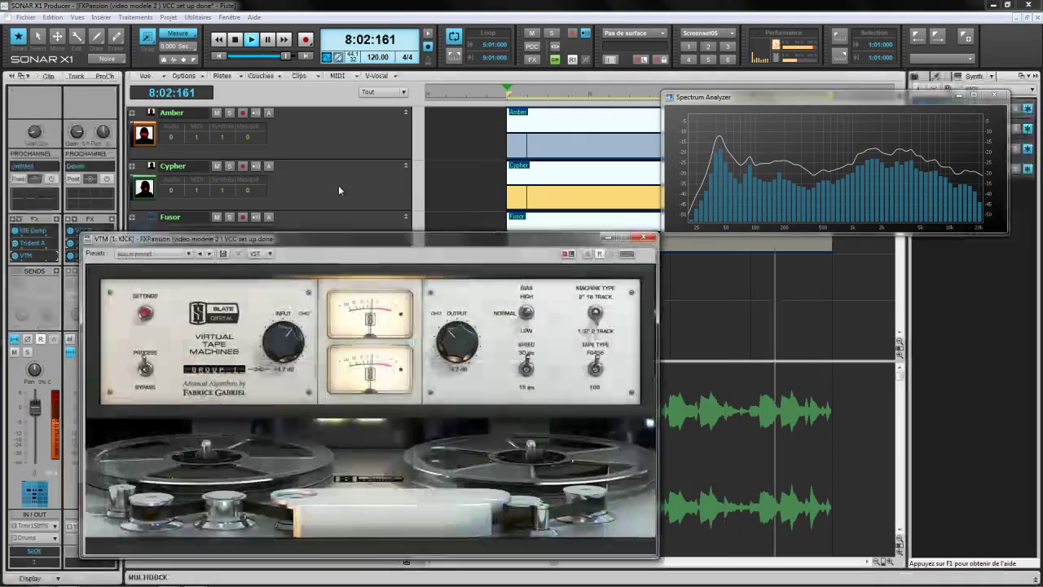
Place the KICK tape machine above the Master bus waveform and compare bypass with Process there, leaving it on Process
{"action": "left_click_drag", "start_coordinate": [375, 237], "coordinate": [359, 45]}
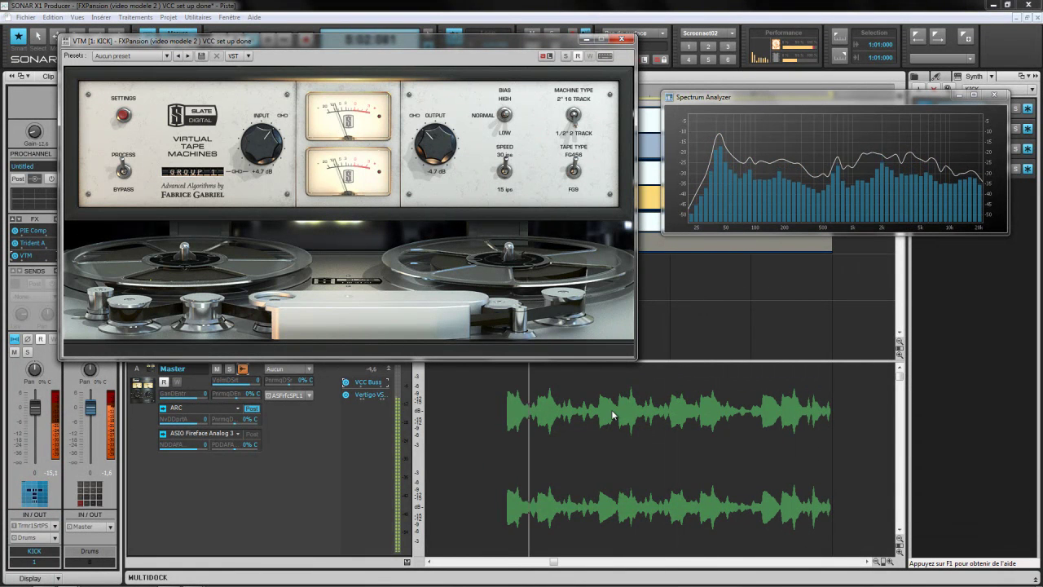
{"action": "mouse_move", "coordinate": [384, 43]}
{"action": "left_mouse_down"}
{"action": "mouse_move", "coordinate": [400, 38]}
{"action": "mouse_move", "coordinate": [389, 30]}
{"action": "left_mouse_up"}
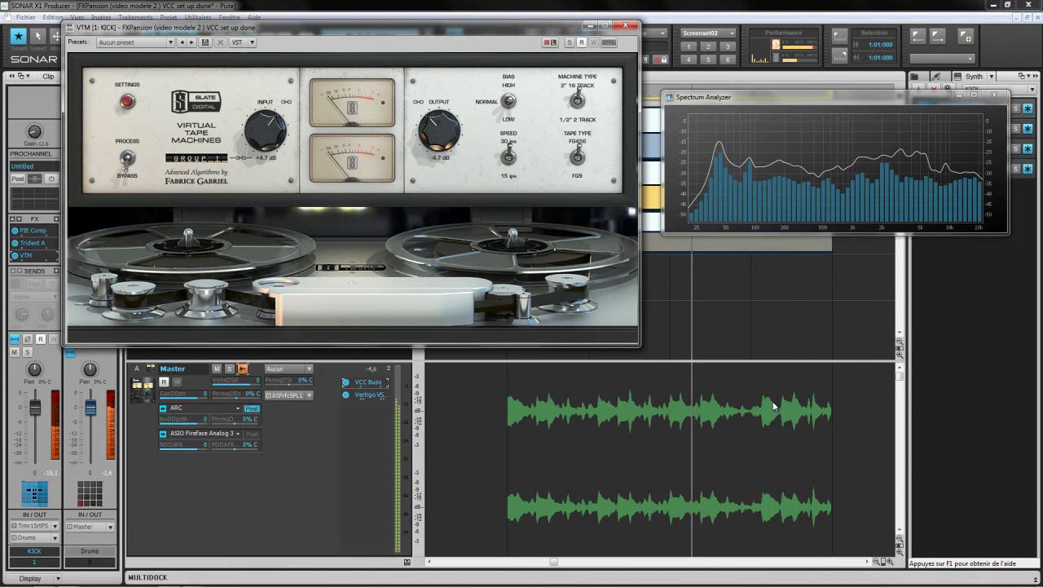
{"action": "left_click", "coordinate": [127, 158]}
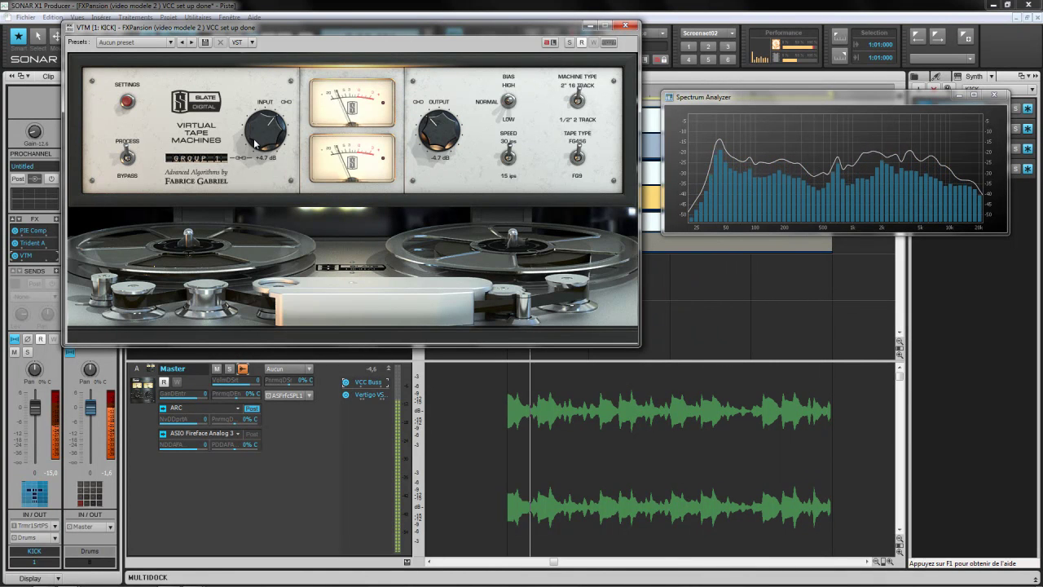
Raise the KICK tape machine's linked input gain to +18.0 dB and lower it through +10.4 dB to +2.8 dB
{"action": "scroll", "coordinate": [269, 137], "scroll_direction": "up", "scroll_amount": 10}
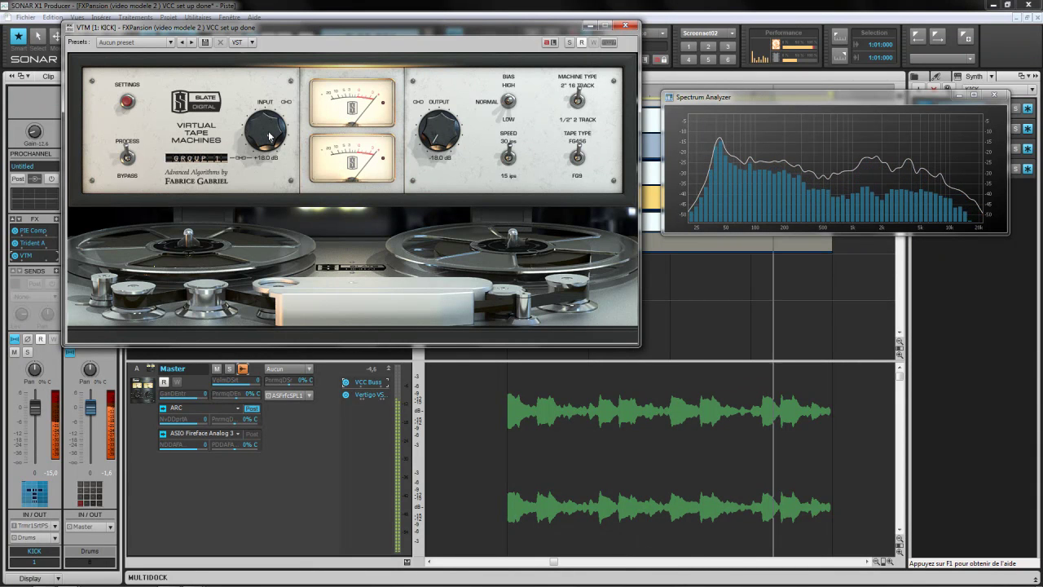
{"action": "scroll", "coordinate": [269, 136], "scroll_direction": "down", "scroll_amount": 5}
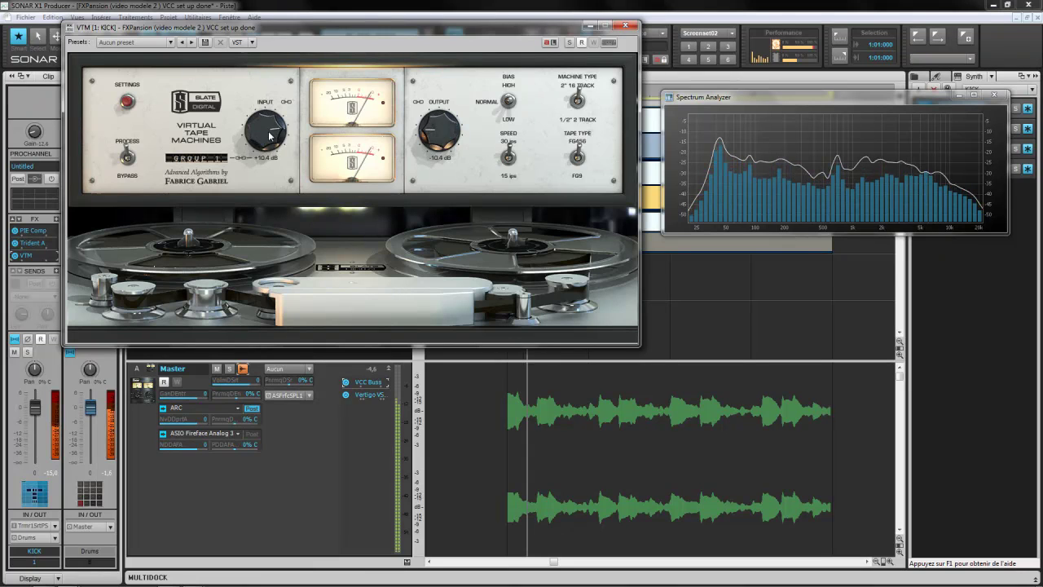
{"action": "scroll", "coordinate": [269, 136], "scroll_direction": "down", "scroll_amount": 1}
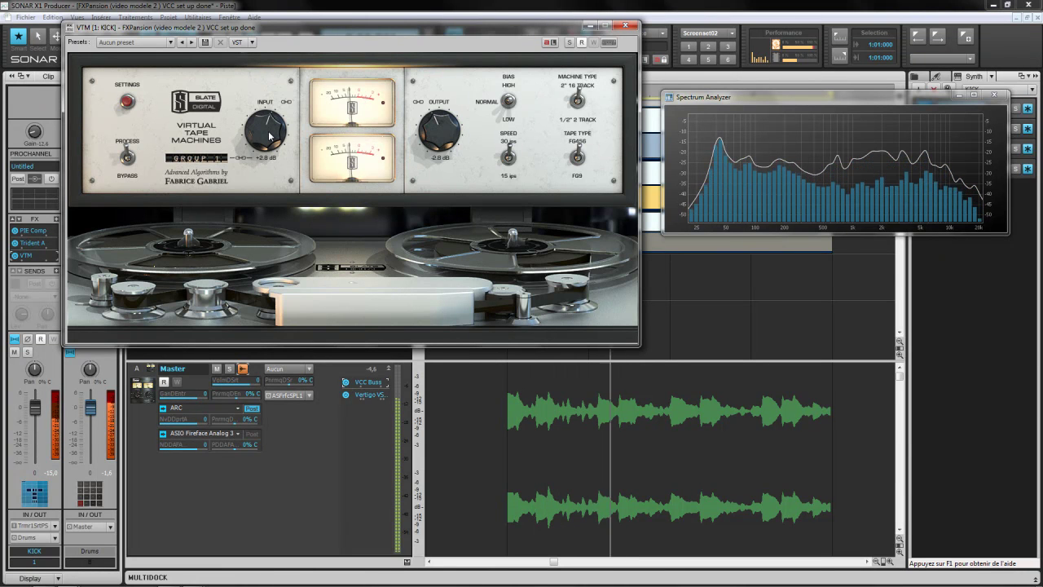
Raise the KICK tape machine's linked input gain to +4.7 dB and compare the 2" 16 Track and 1/2" 2 Track machine types
{"action": "scroll", "coordinate": [269, 136], "scroll_direction": "up", "scroll_amount": 1}
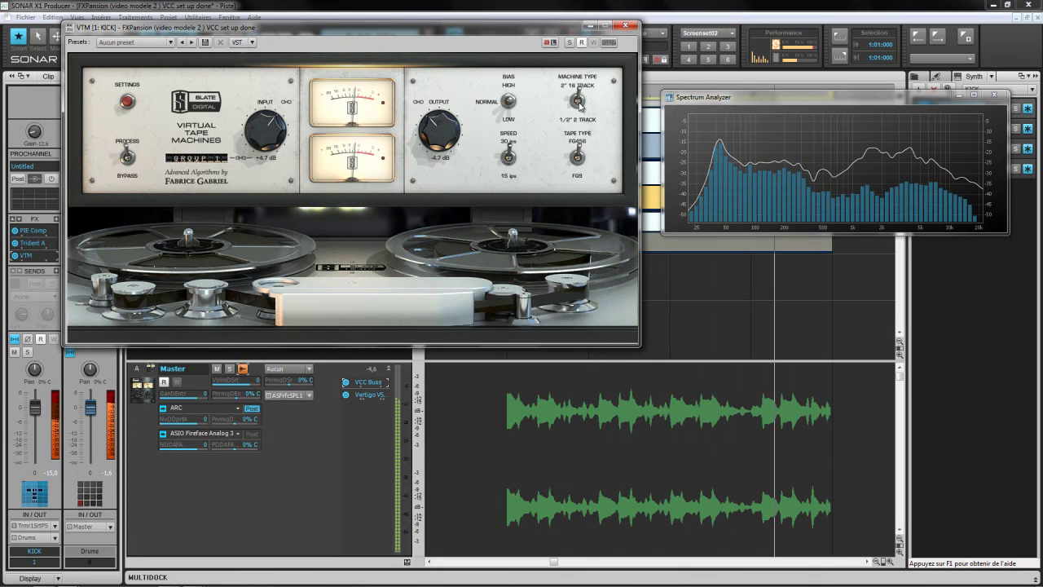
{"action": "left_click", "coordinate": [577, 101]}
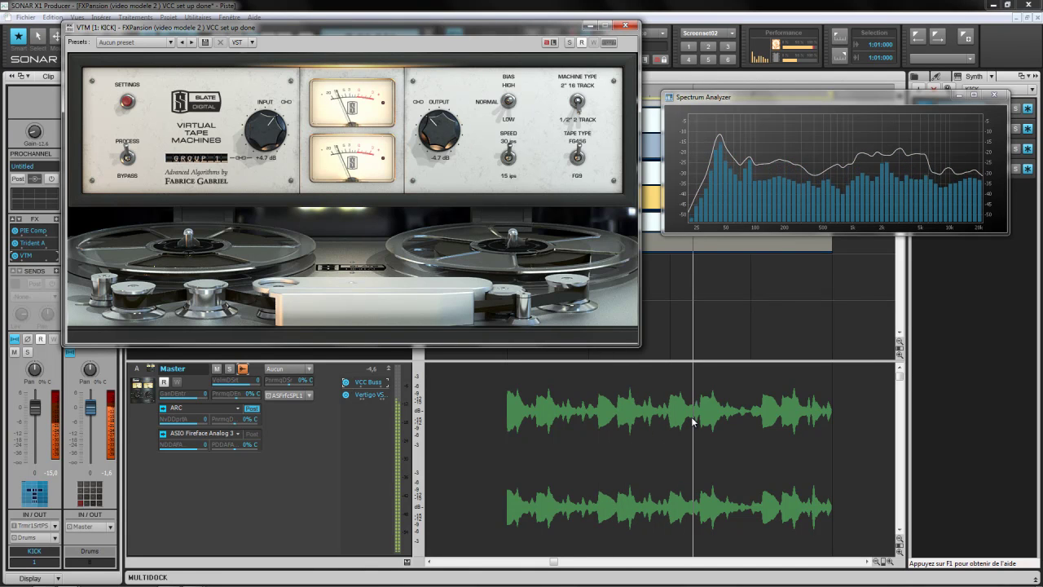
{"action": "left_click", "coordinate": [578, 102]}
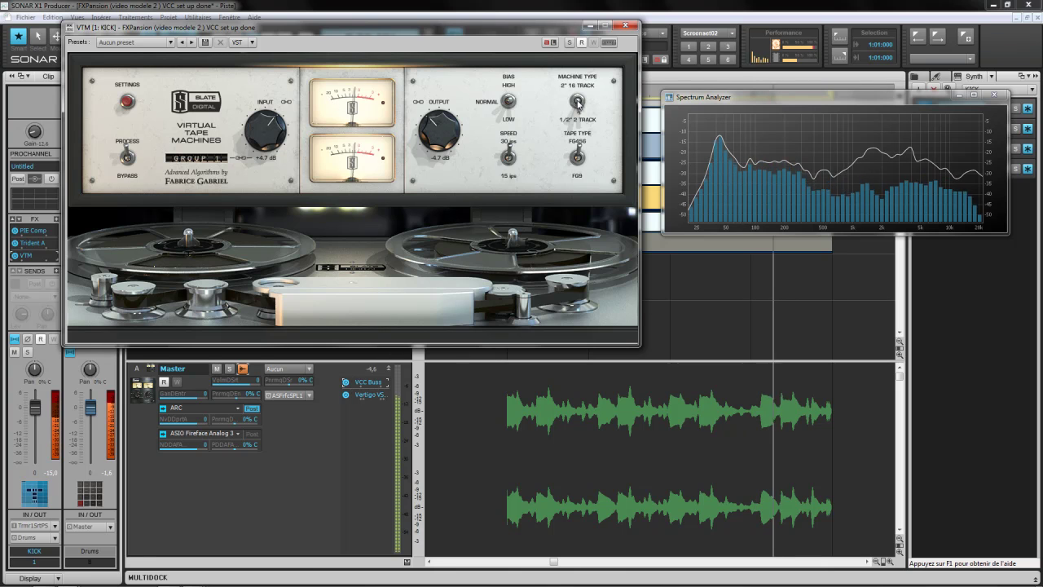
{"action": "left_click", "coordinate": [578, 101]}
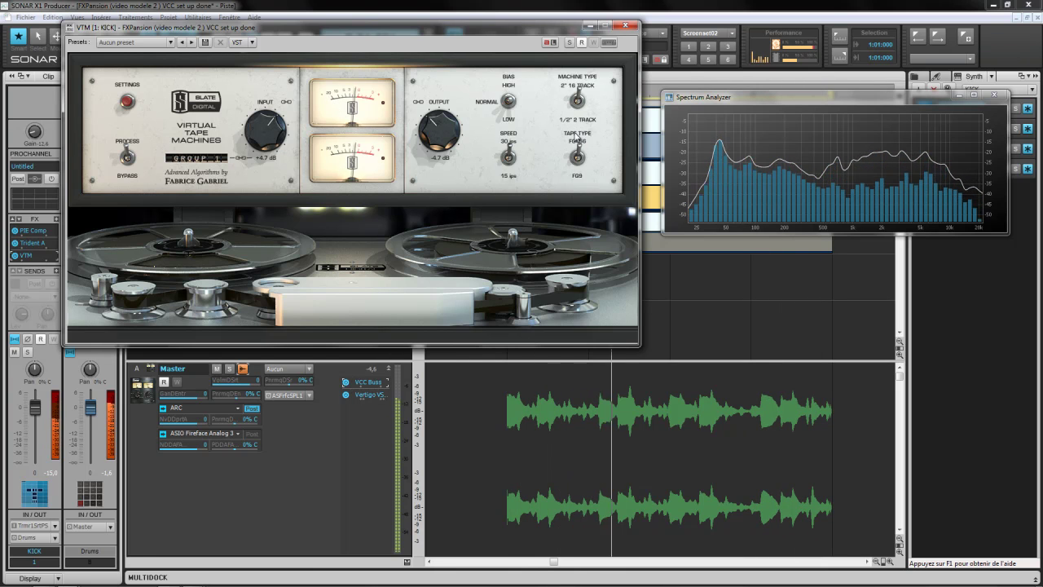
Compare the FG456 and FG9 tape types on the KICK tape machine against the Master waveform, returning to FG456
{"action": "left_click", "coordinate": [578, 158]}
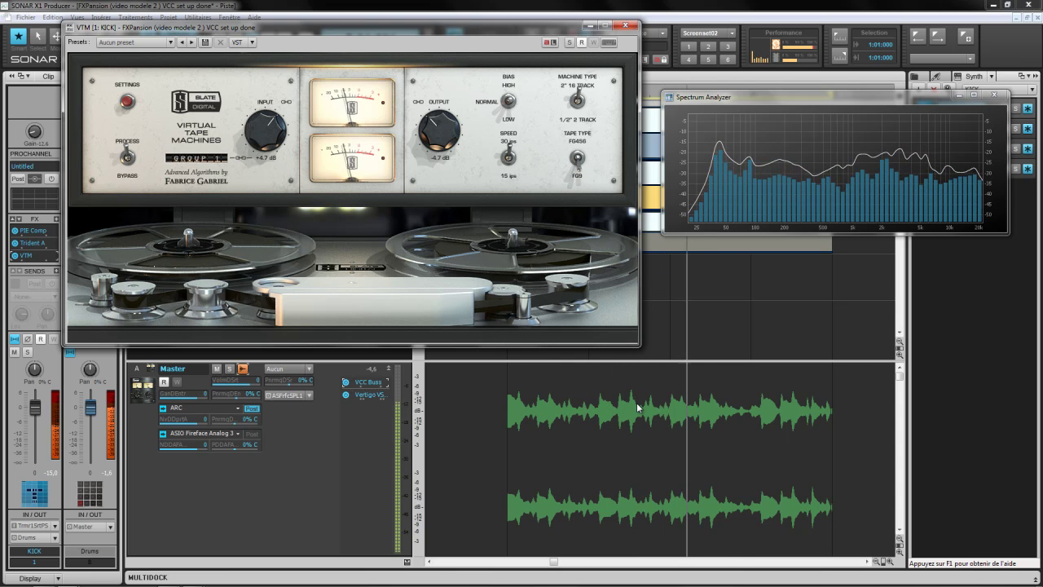
{"action": "left_click", "coordinate": [578, 158]}
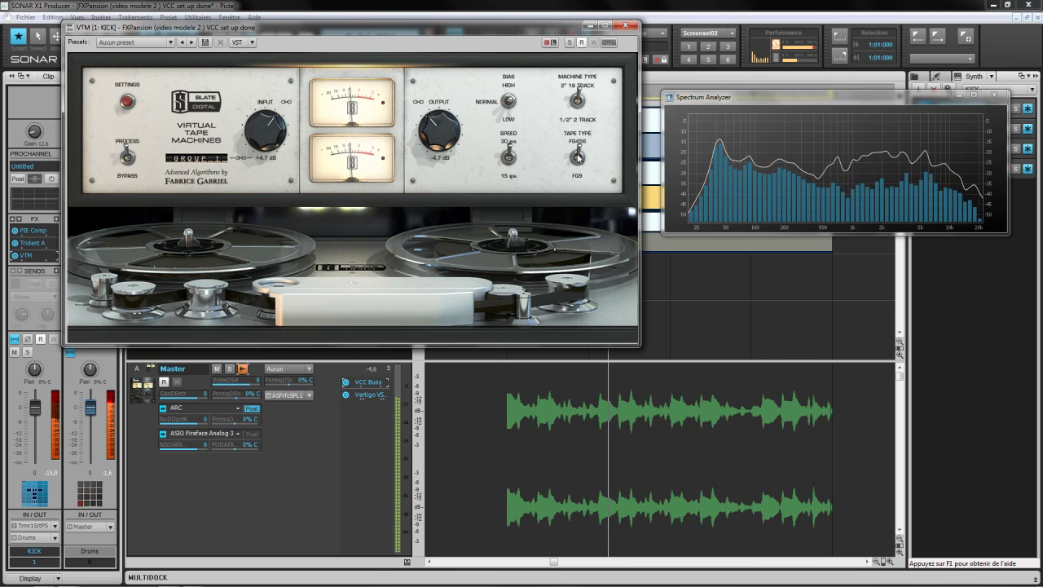
{"action": "left_click", "coordinate": [578, 158]}
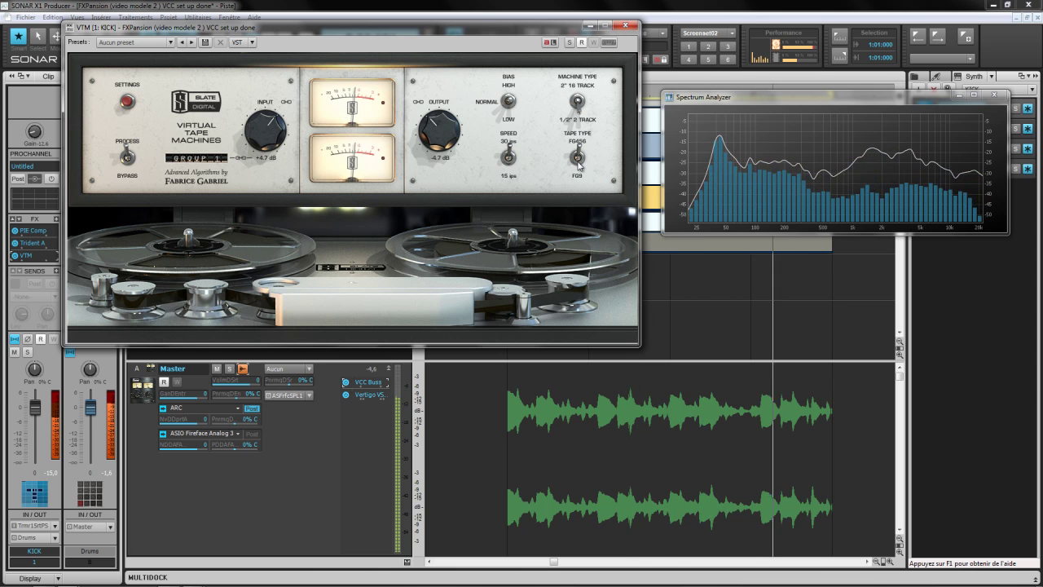
{"action": "left_click", "coordinate": [577, 159]}
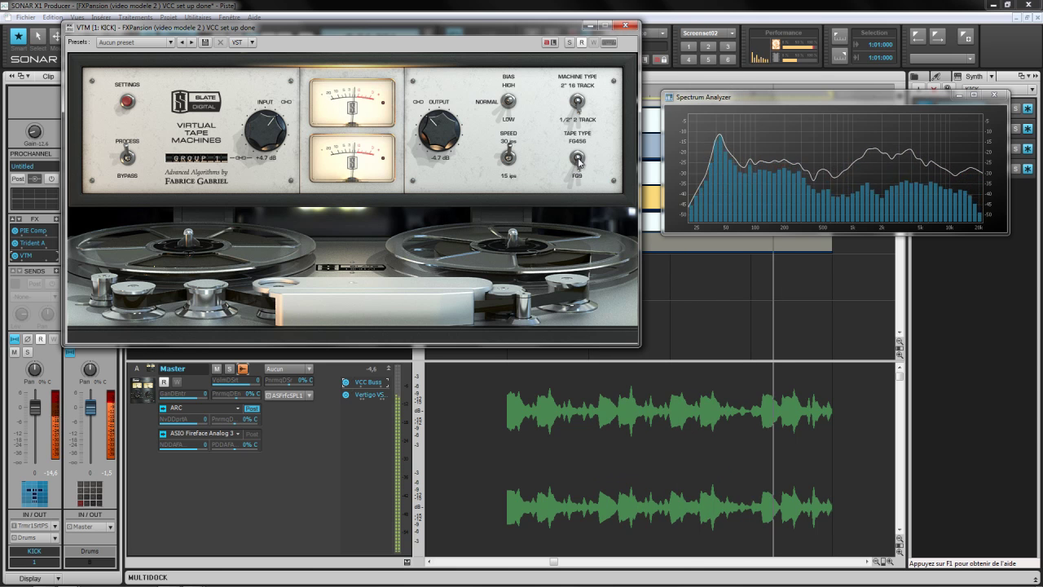
{"action": "left_click", "coordinate": [578, 157]}
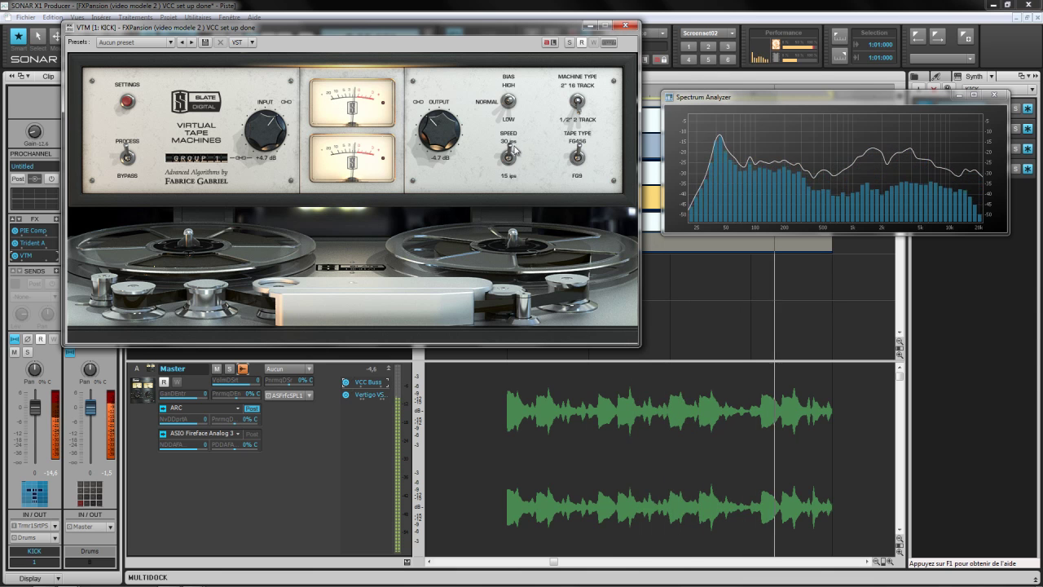
{"action": "left_click", "coordinate": [578, 101]}
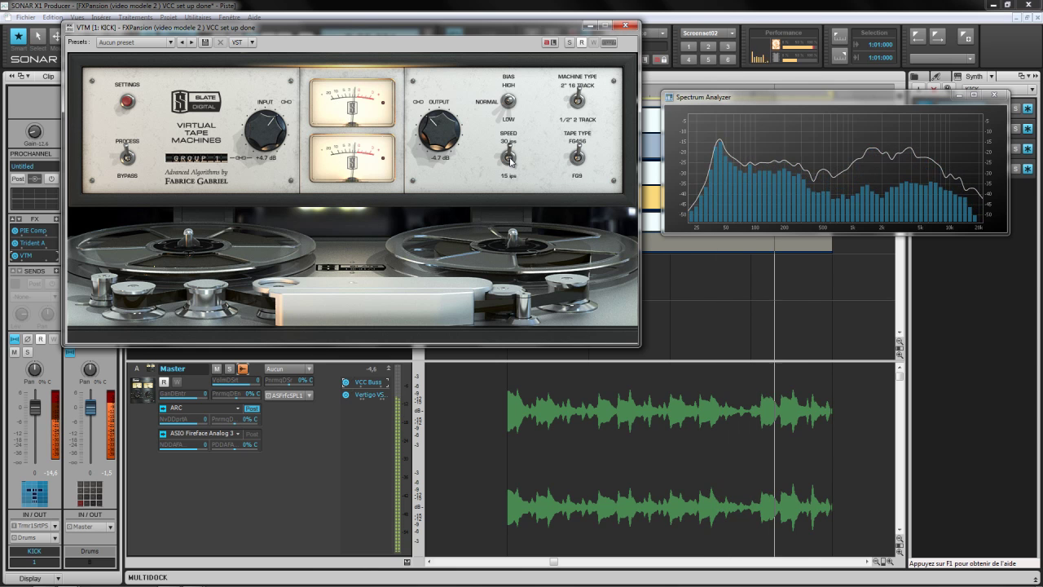
Compare the 30 ips and 15 ips speeds on the KICK tape machine against the waveform and spectrum, leaving it on 15 ips
{"action": "left_click", "coordinate": [509, 157]}
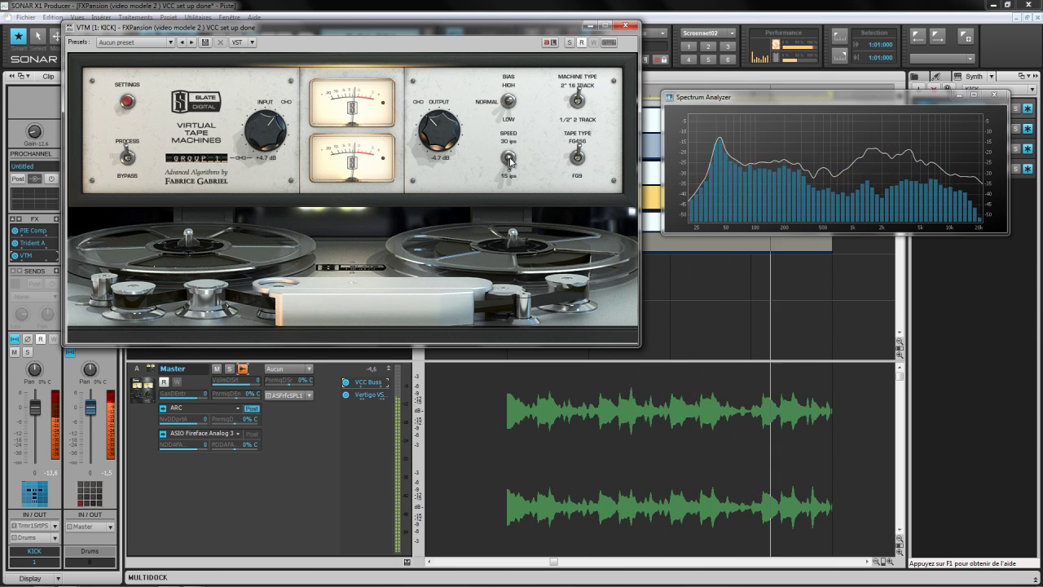
{"action": "left_click", "coordinate": [510, 161]}
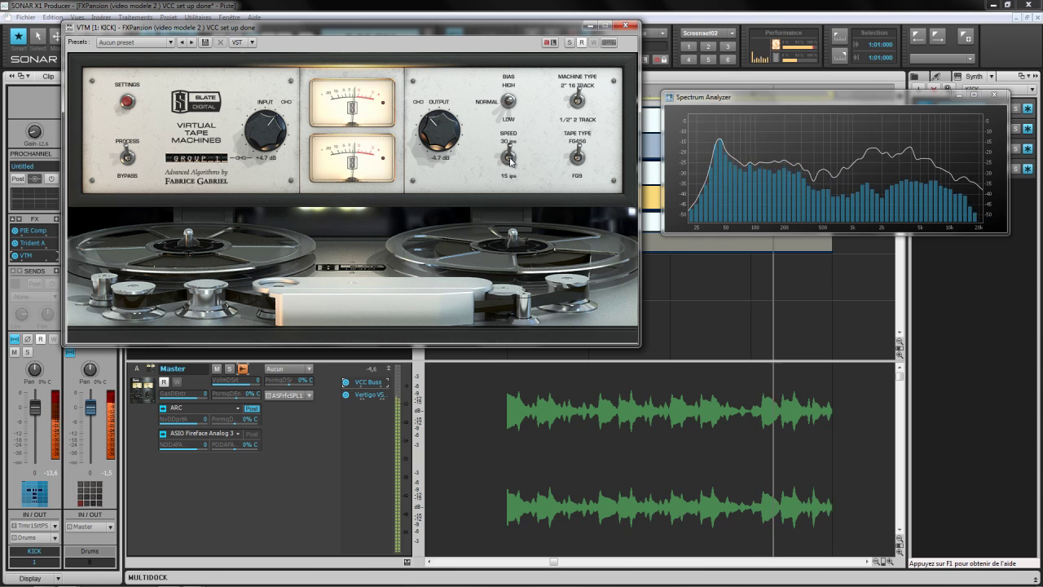
{"action": "left_click", "coordinate": [510, 161]}
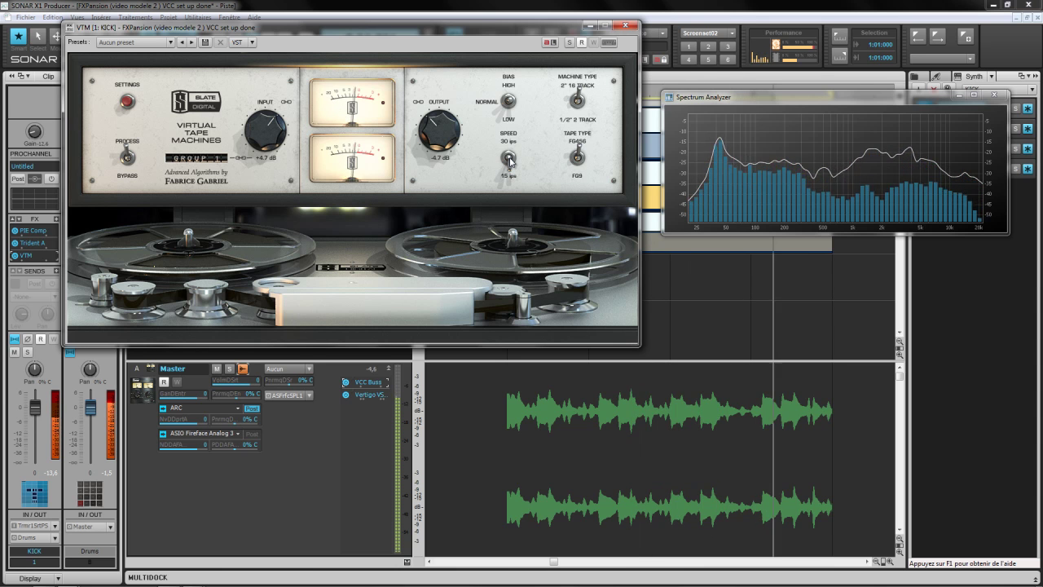
{"action": "left_click", "coordinate": [511, 161]}
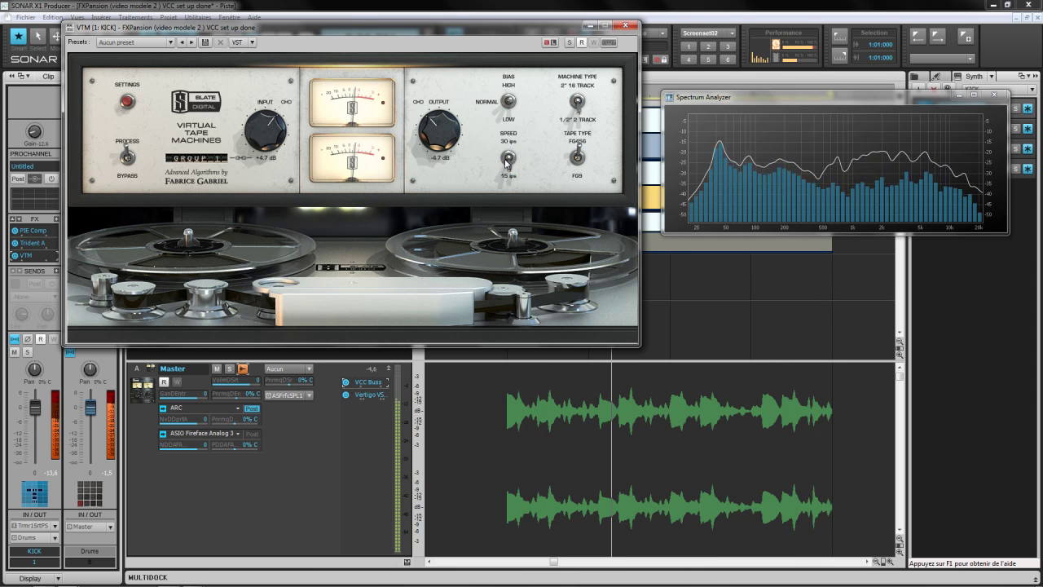
{"action": "mouse_move", "coordinate": [729, 184]}
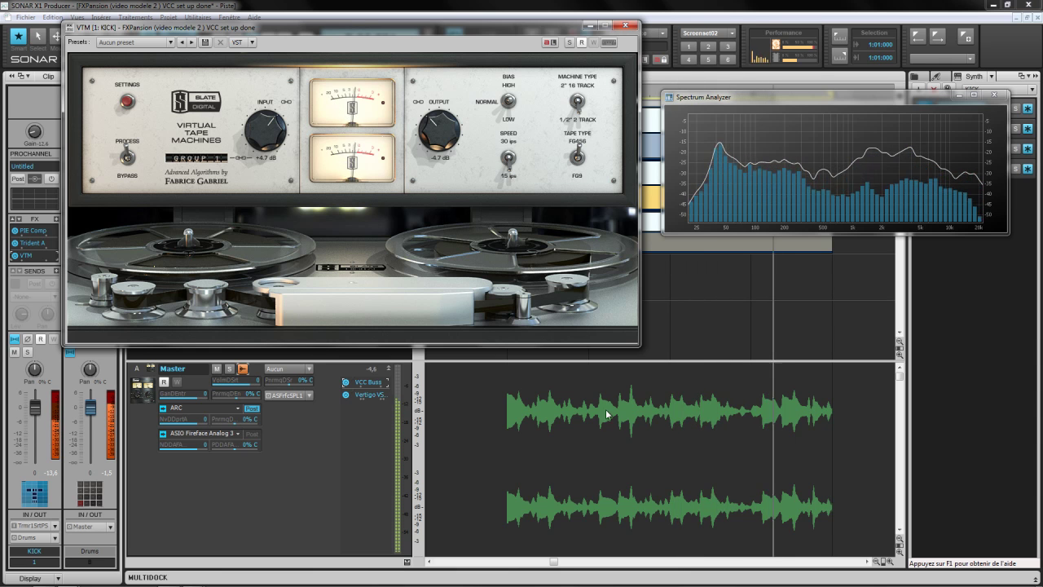
{"action": "left_click", "coordinate": [511, 160]}
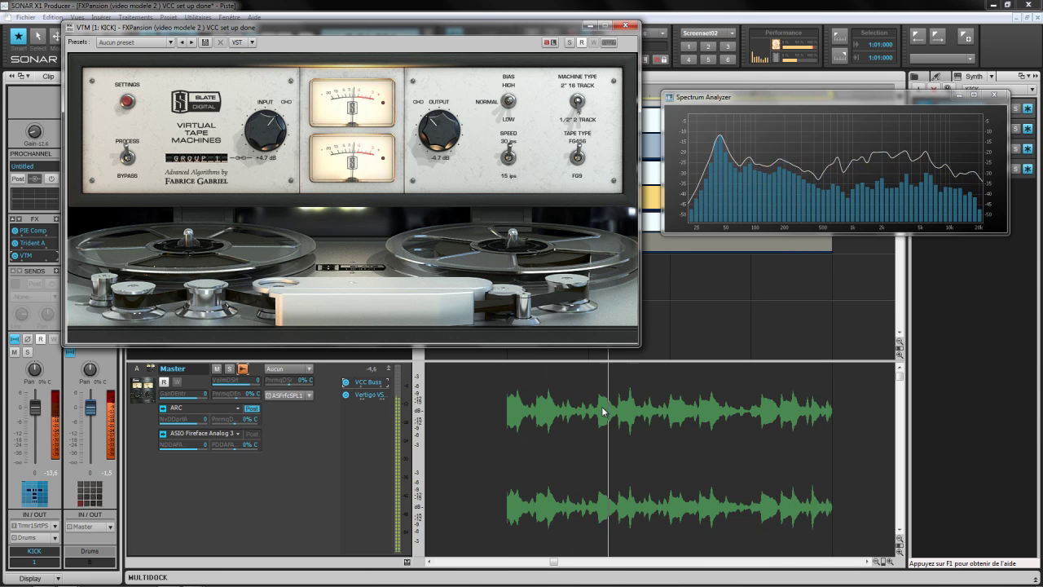
{"action": "left_click", "coordinate": [508, 156]}
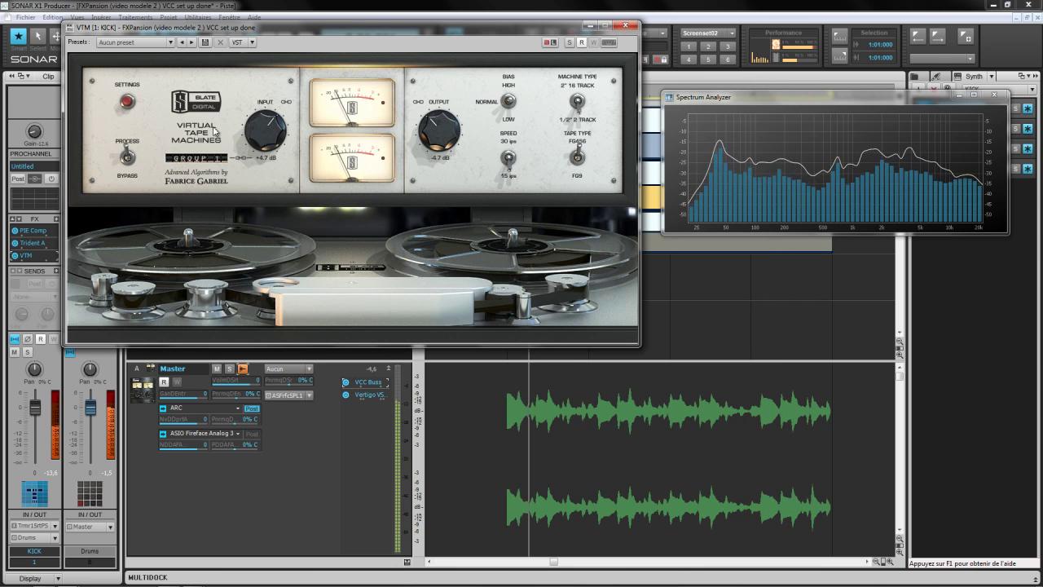
Check the KICK tape machine's settings and return to its front panel
{"action": "left_click", "coordinate": [128, 103]}
{"action": "left_click", "coordinate": [127, 103]}
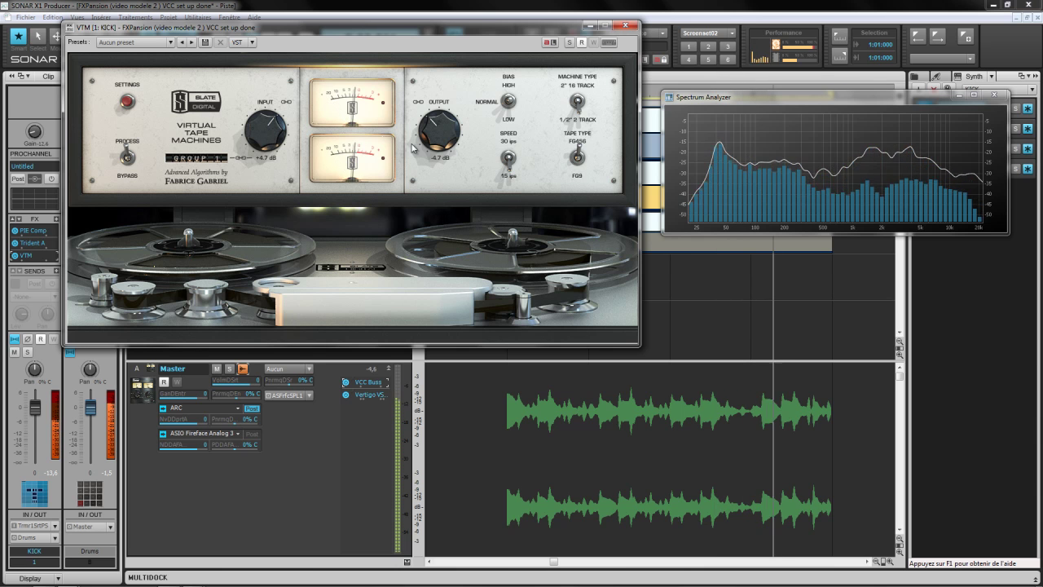
{"action": "mouse_move", "coordinate": [724, 174]}
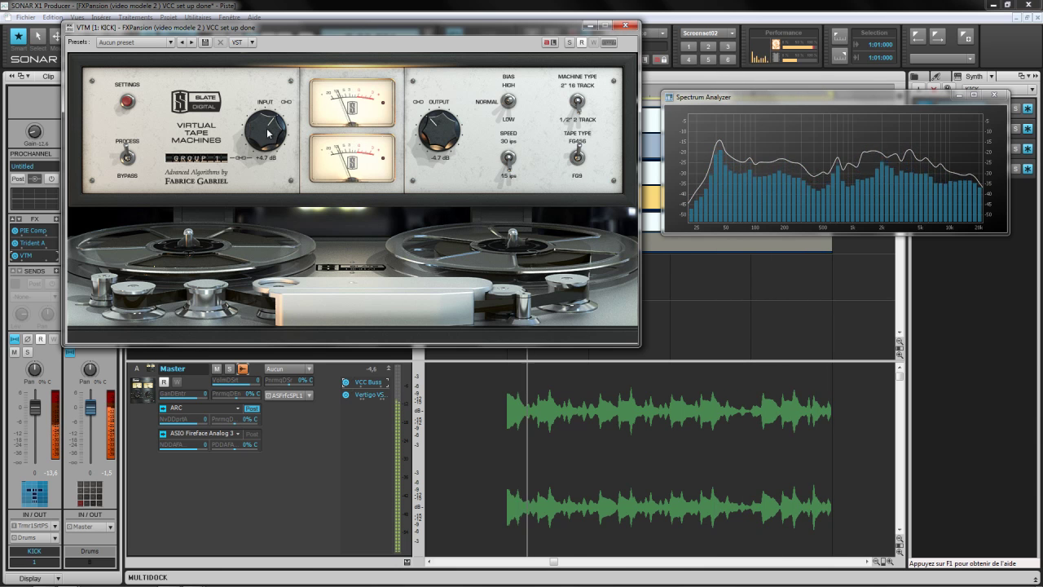